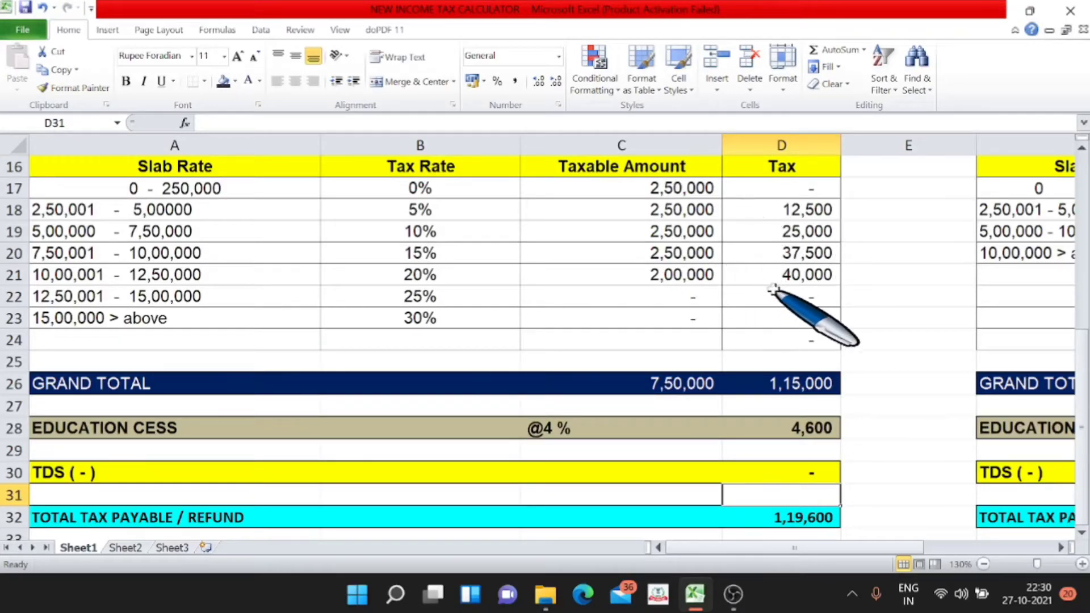
Check the 50,00,000 gross total income in D5 with both calculators visible at 85% zoom
scroll(775, 286, up, 1)
scroll(778, 281, up, 2)
scroll(784, 270, up, 2)
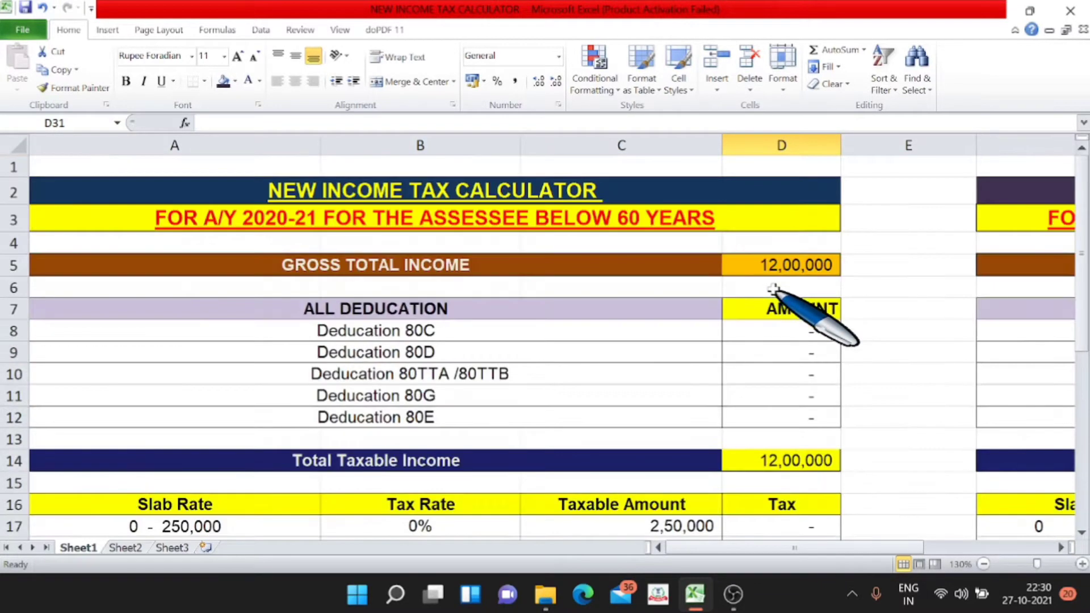
click(787, 265)
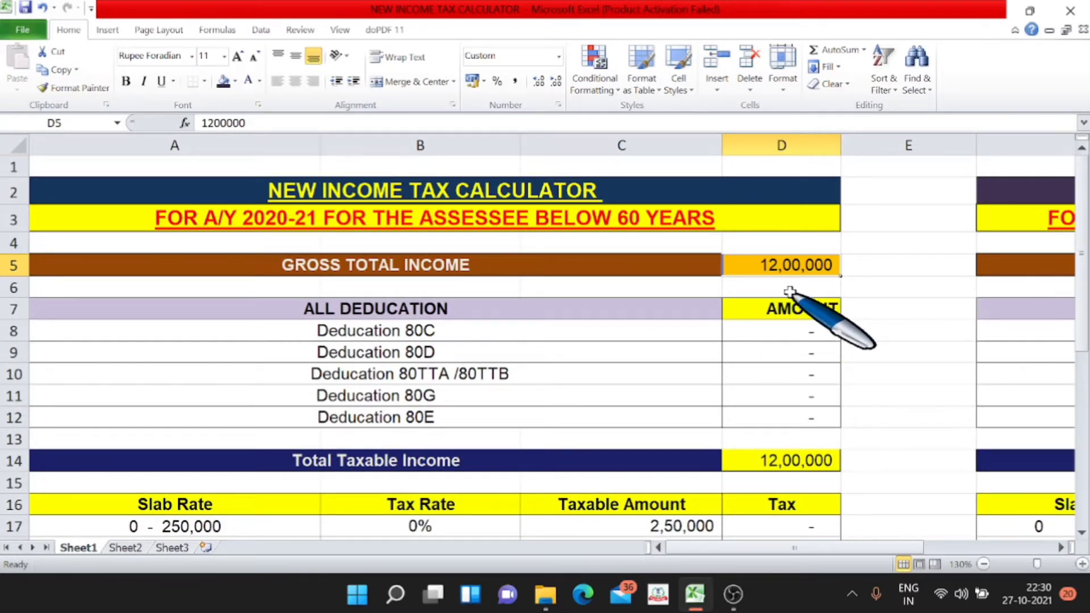
scroll(802, 309, down, 3)
scroll(802, 304, down, 3)
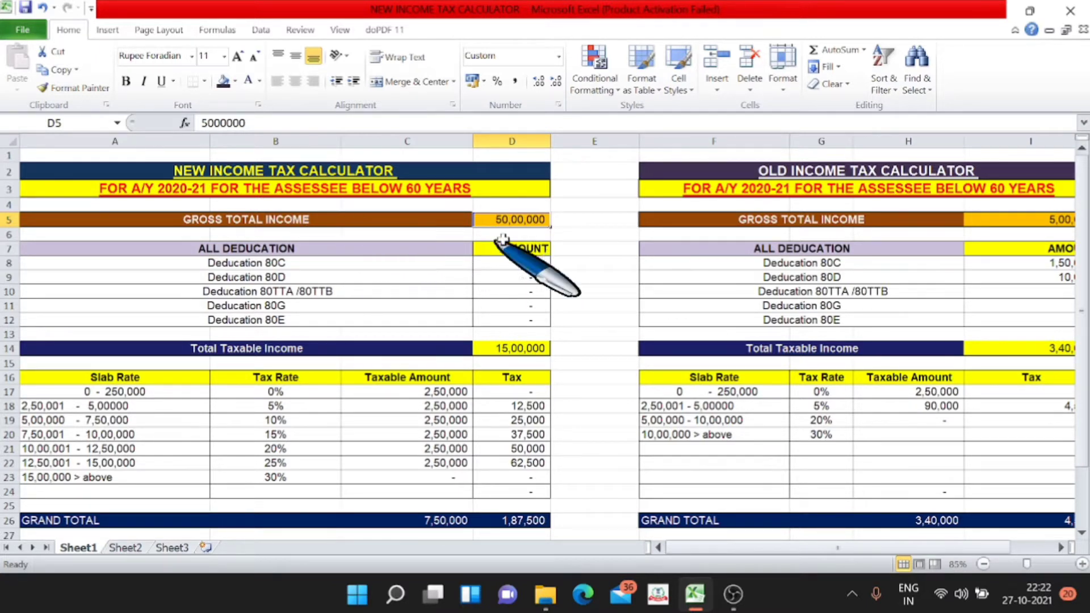
Review both calculators' cess, TDS and total rows, then zoom to 130% on the old slabs
scroll(504, 238, down, 2)
scroll(514, 242, down, 2)
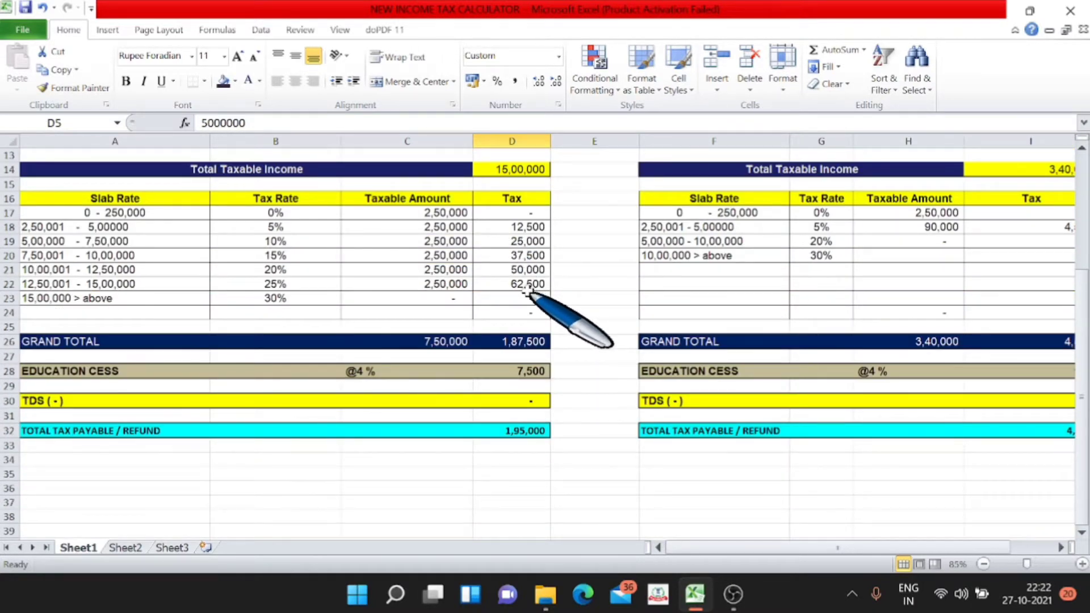
scroll(528, 292, up, 3)
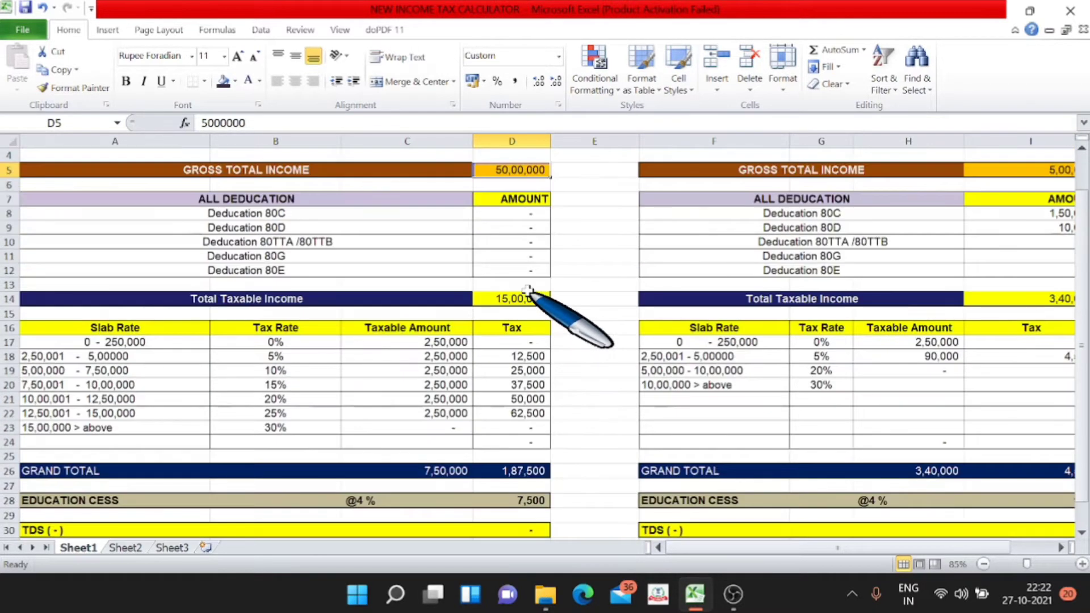
scroll(528, 292, up, 1)
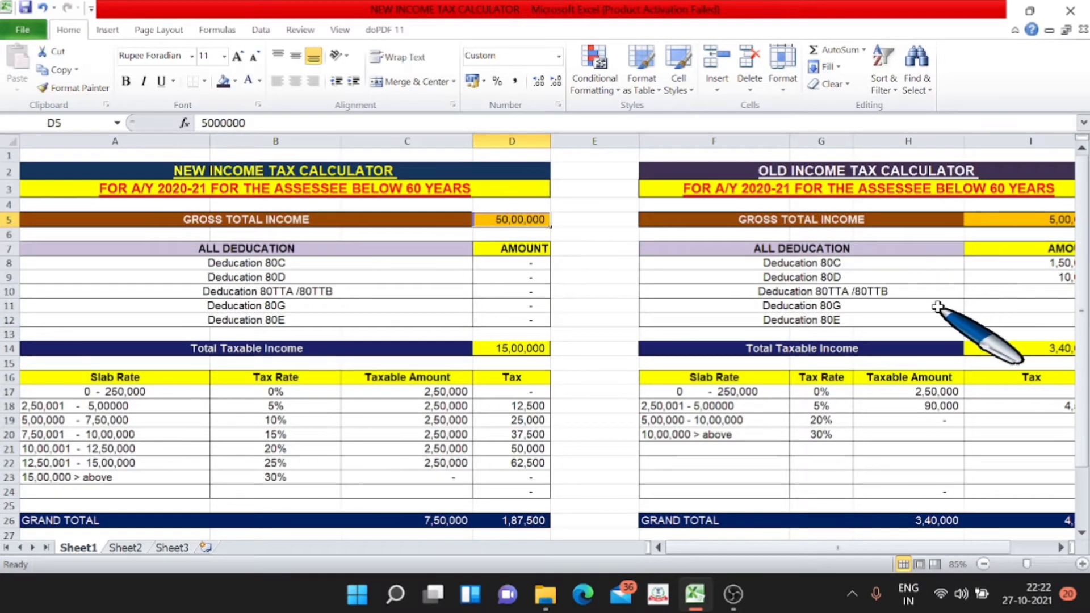
scroll(950, 316, down, 1)
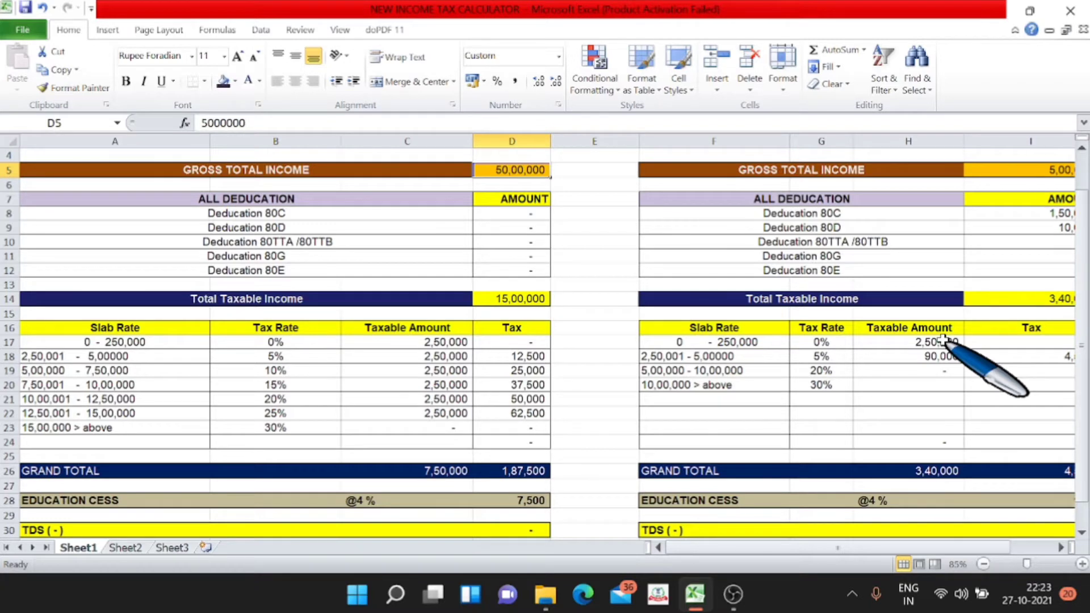
scroll(264, 188, up, 1)
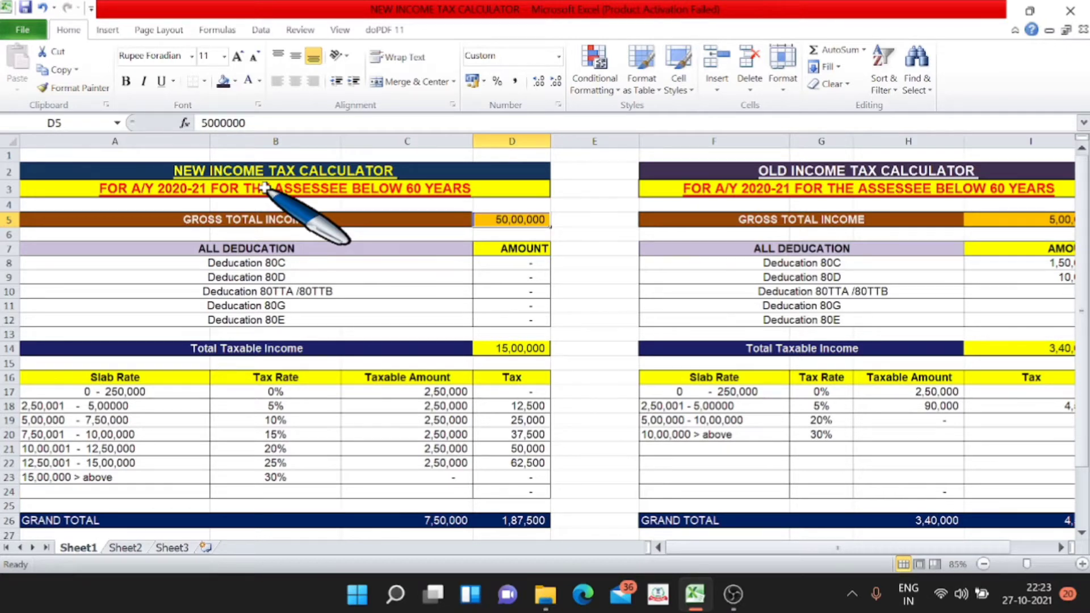
scroll(264, 188, up, 1)
scroll(292, 195, up, 1)
scroll(329, 219, up, 1)
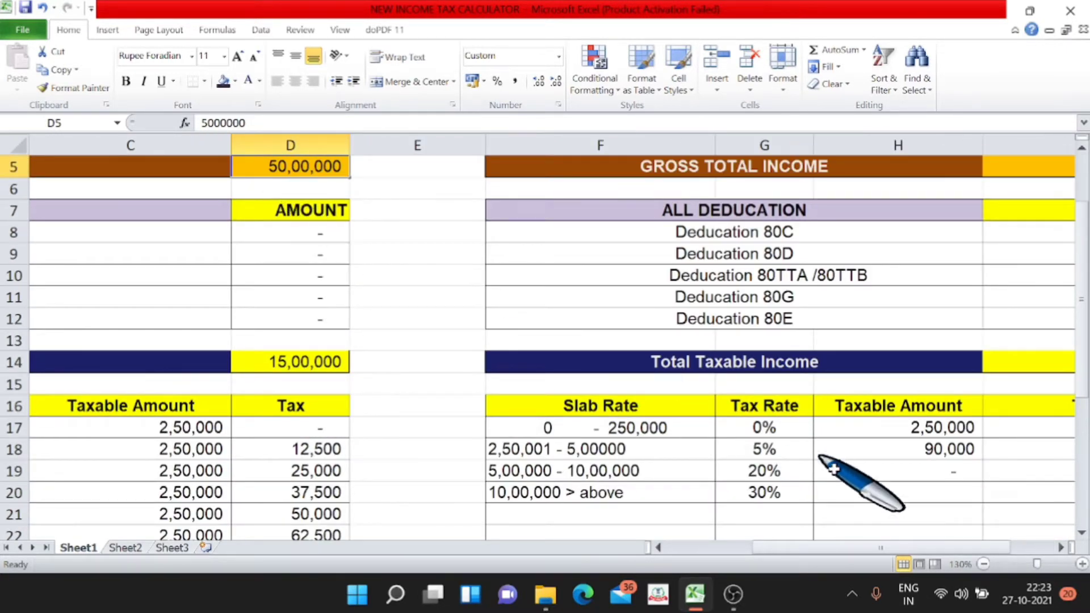
Enter 2,50,000 in cell D5 as the new calculator's gross total income
drag(868, 546, 790, 547)
scroll(440, 244, up, 2)
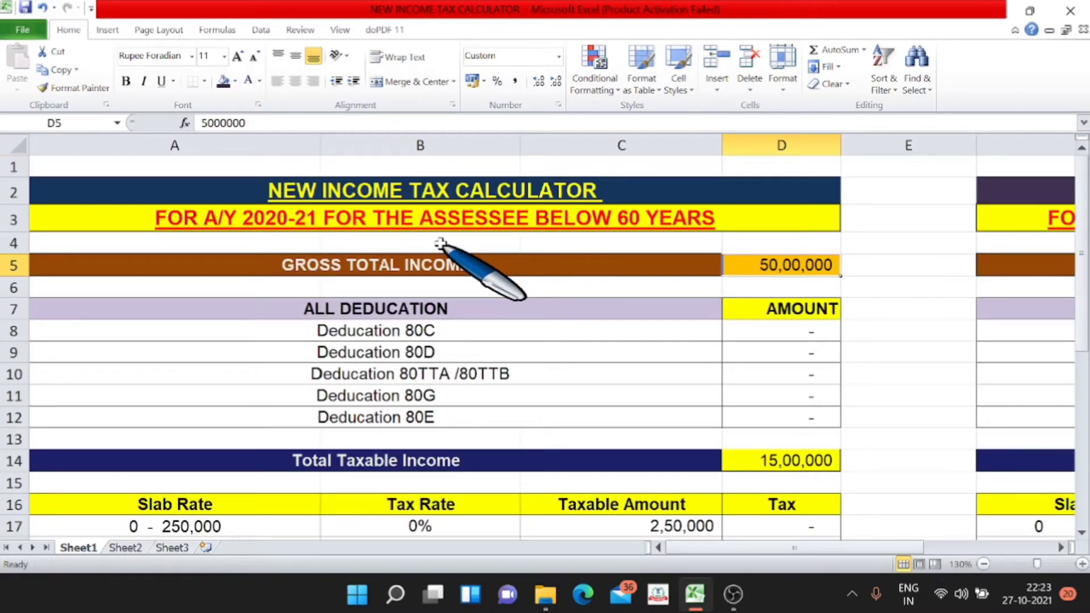
click(455, 265)
click(807, 267)
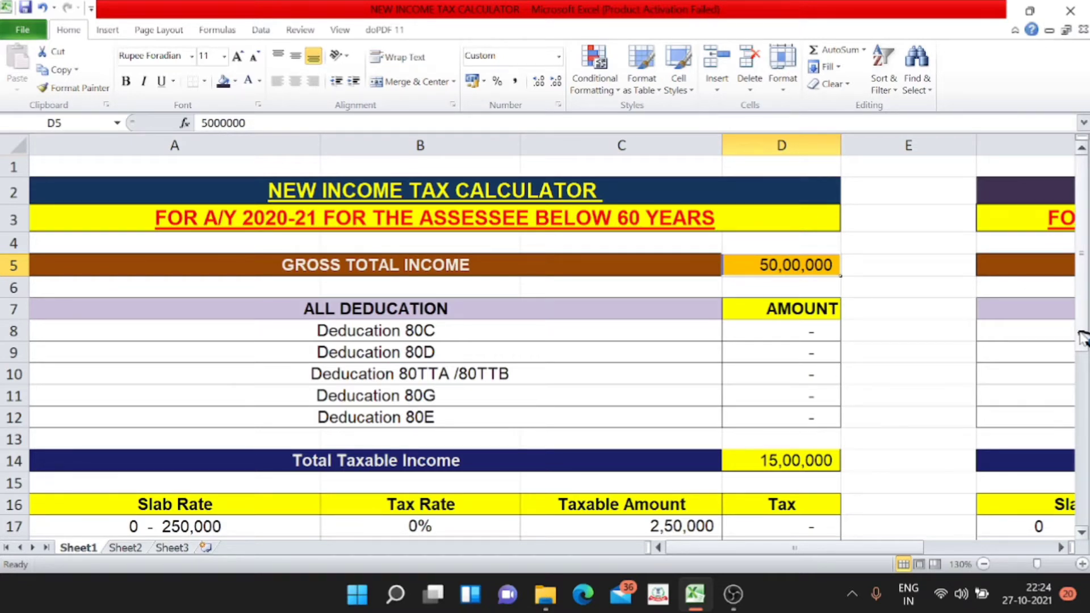
text(2,50,000)
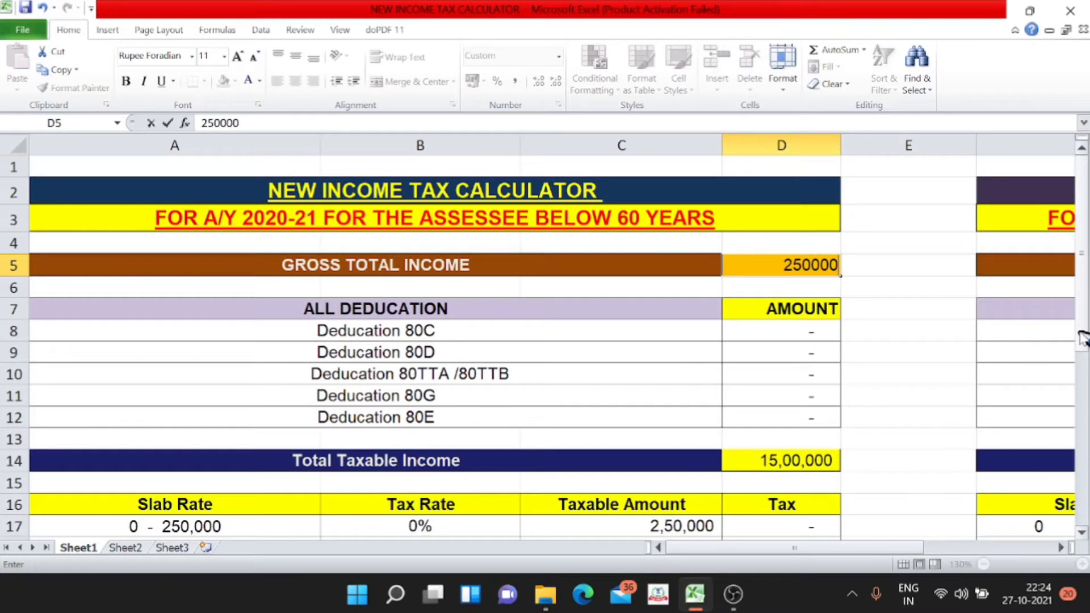
key(Return)
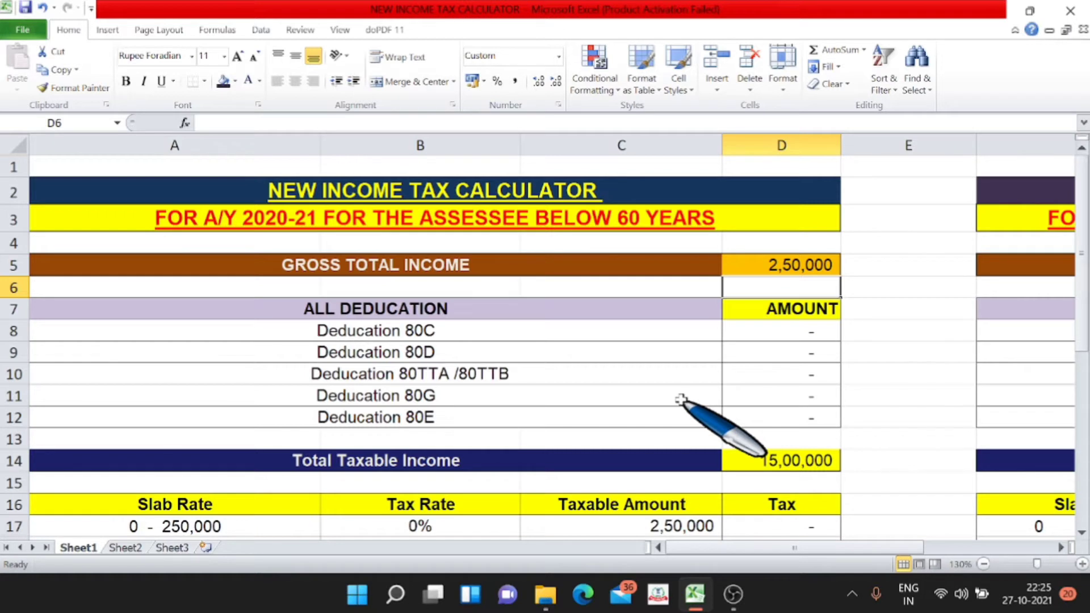
Re-commit the 2,50,000 gross income in D5 so the totals recalculate
click(398, 266)
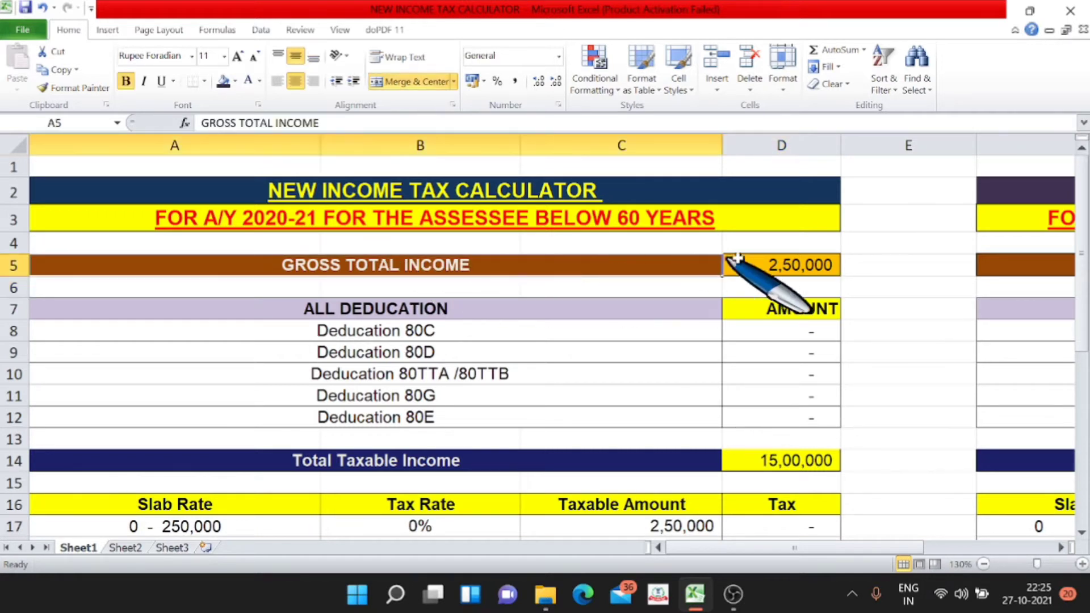
click(777, 266)
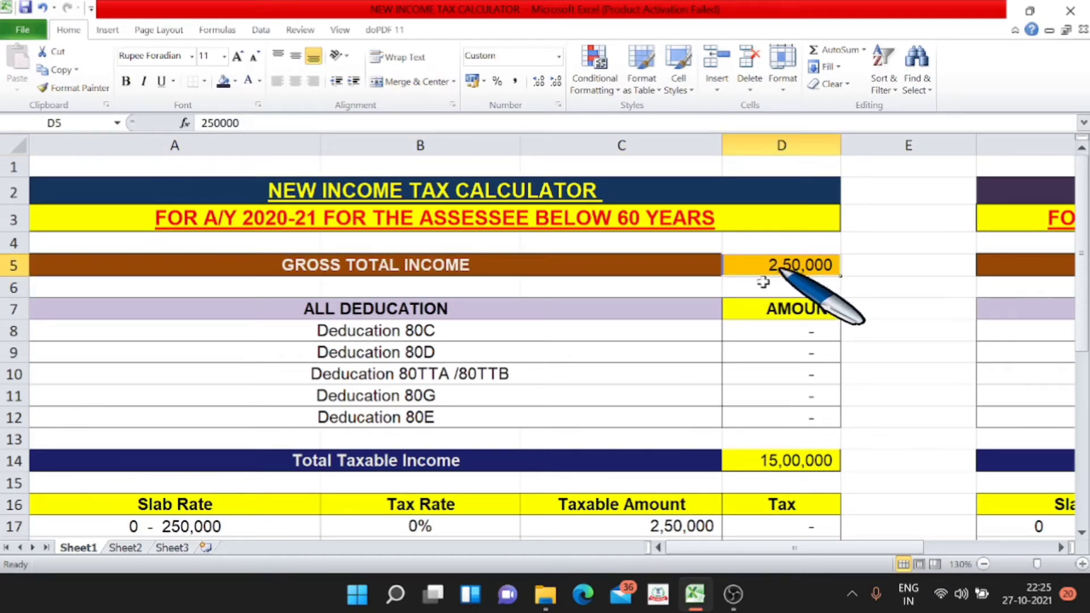
key(Return)
Check the first slab's nil-tax formula =C17*B17 in D17, then reselect D5
scroll(625, 379, down, 1)
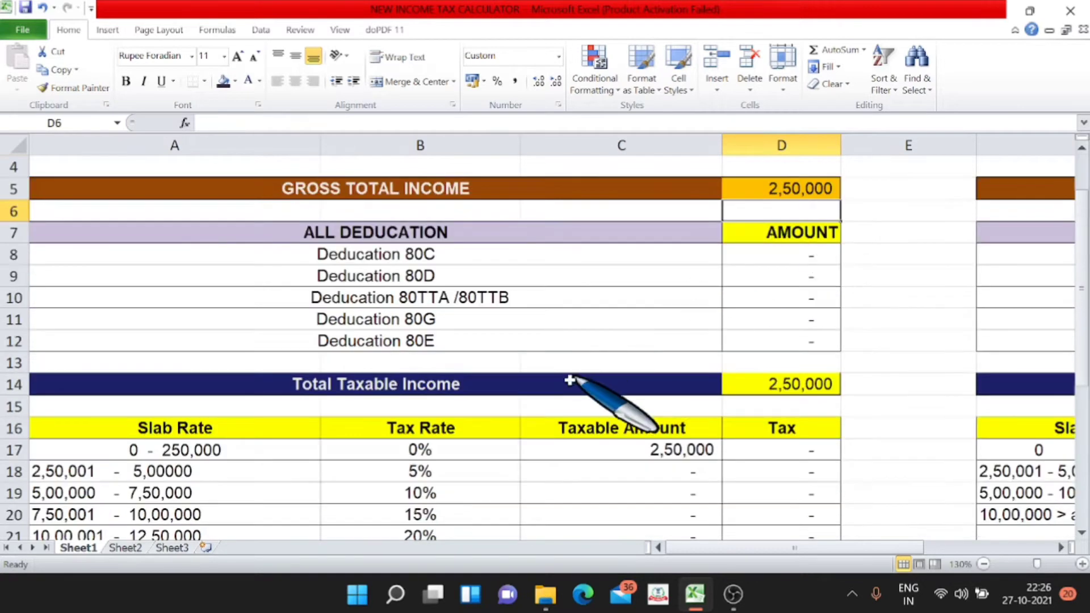
scroll(559, 408, down, 1)
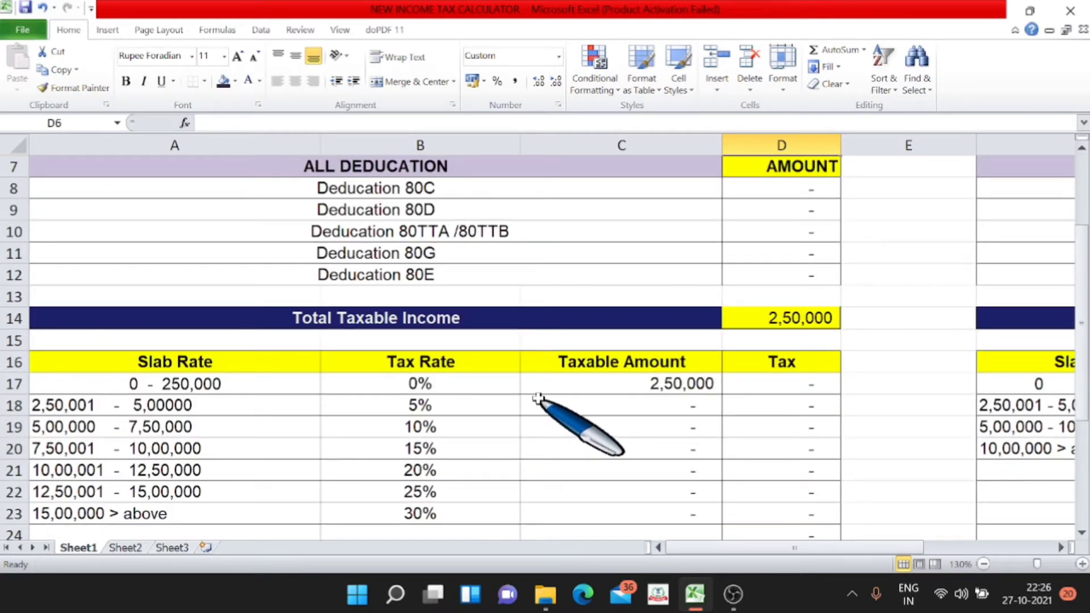
click(781, 389)
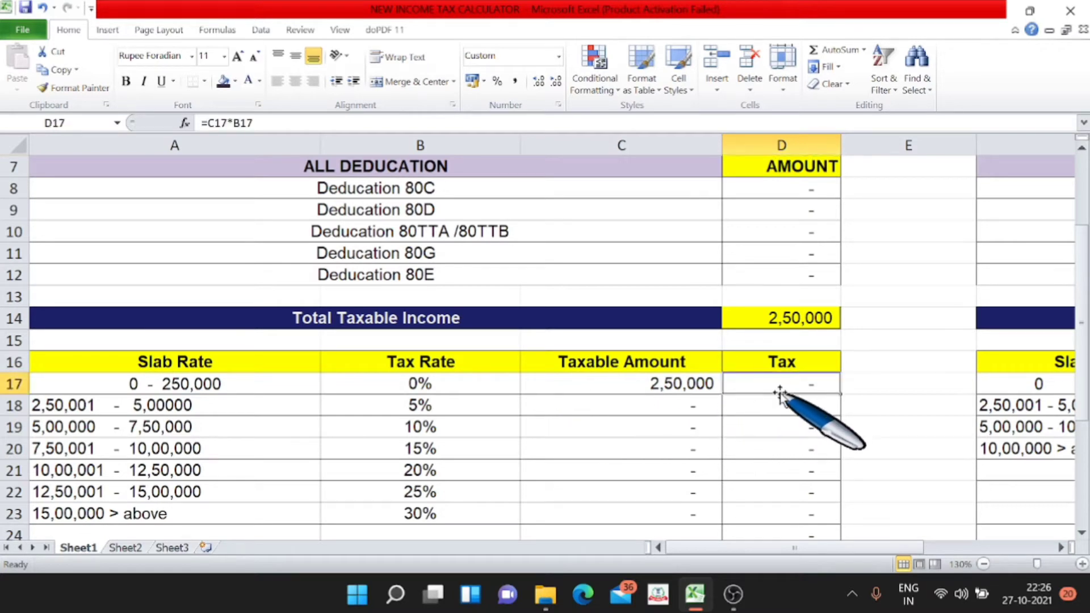
scroll(784, 375, up, 1)
scroll(784, 375, up, 1)
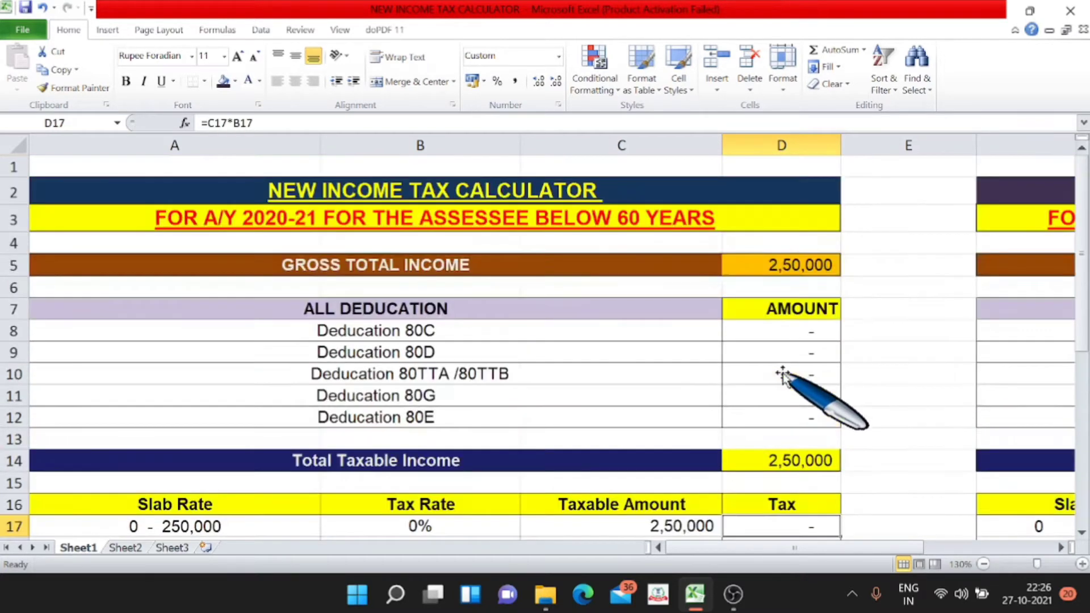
click(781, 265)
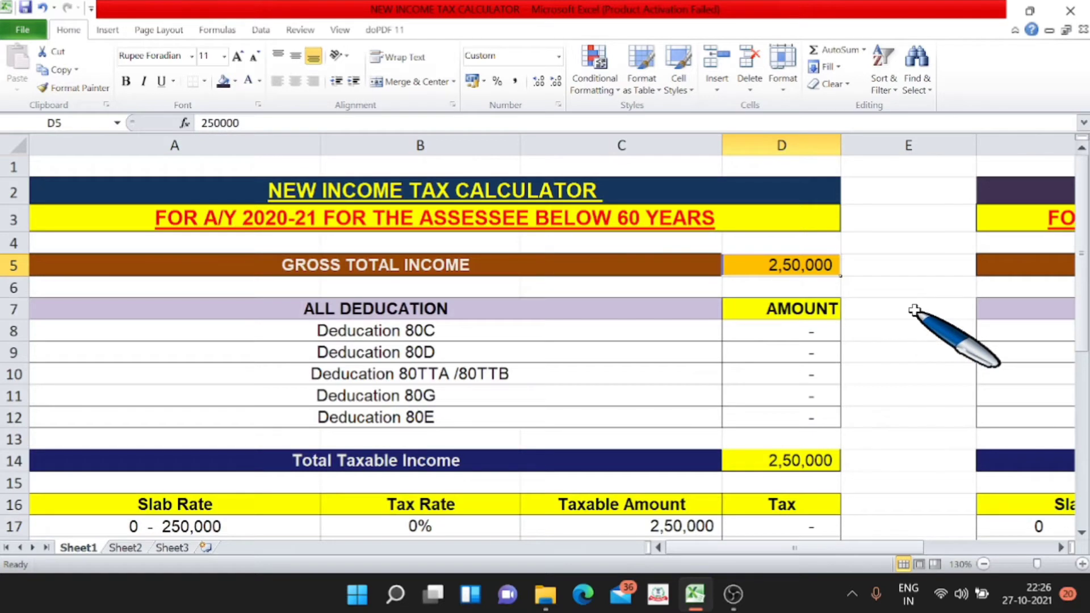
Enter 5,00,000 in D5 and check the 5% slab's =C18*B18 formula giving 12,500
text(5)
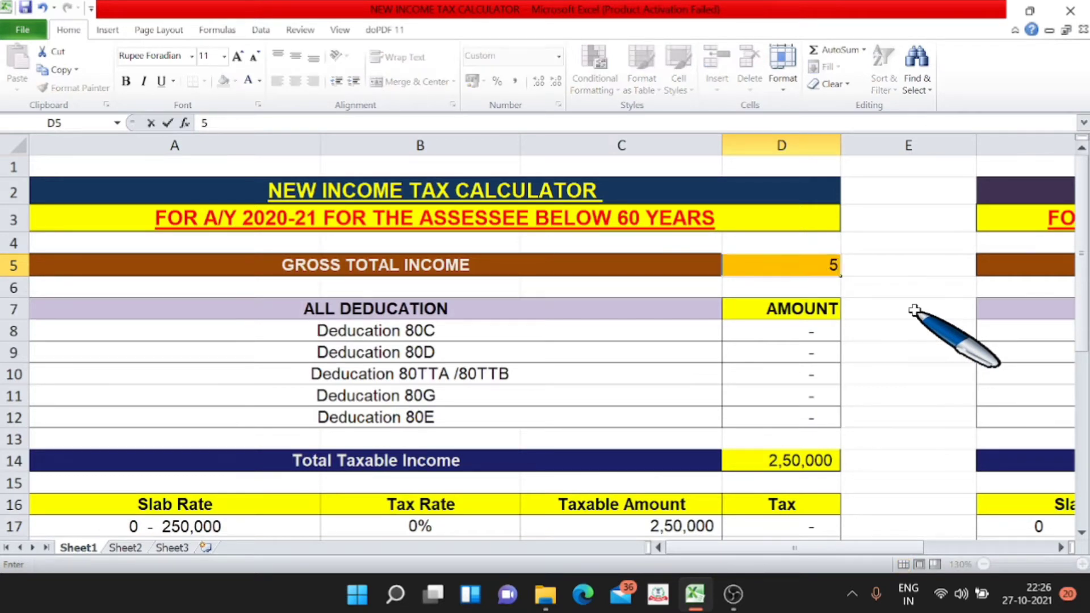
text(,00,000)
text(00)
key(Return)
key(Return)
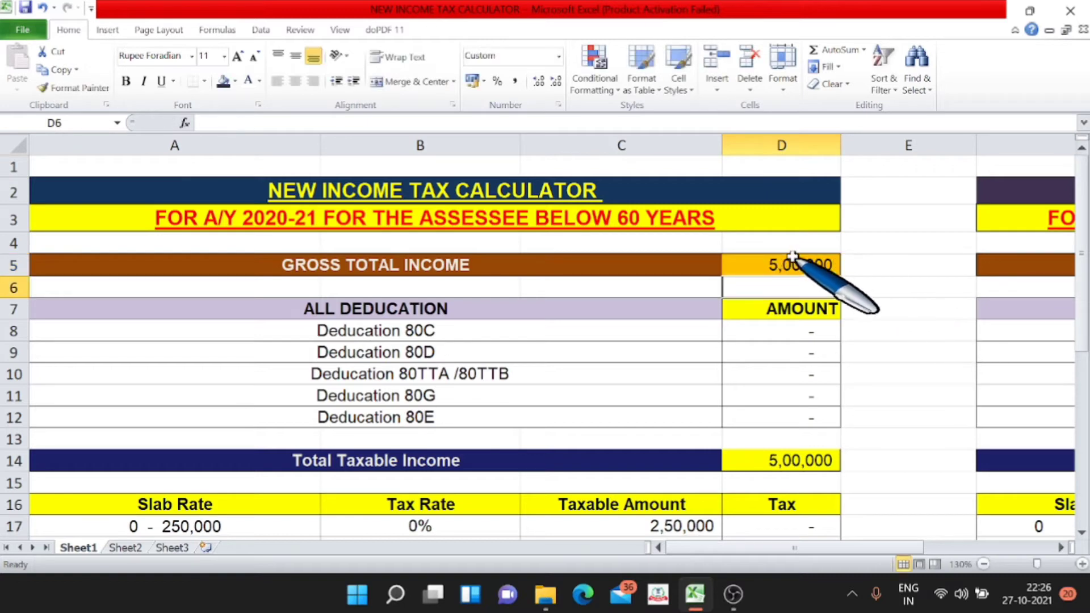
scroll(801, 269, down, 2)
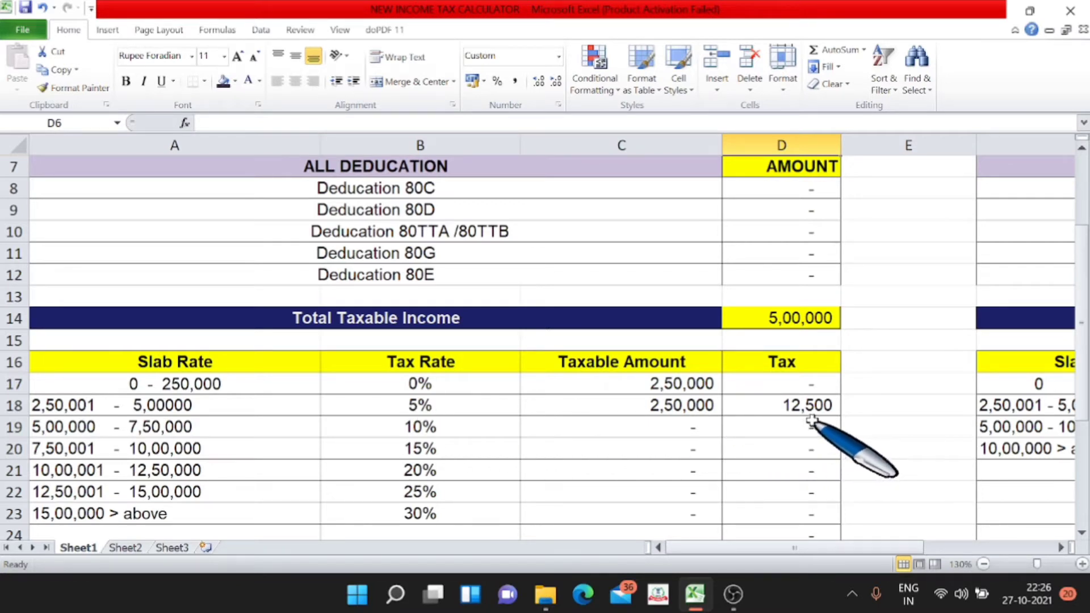
click(791, 406)
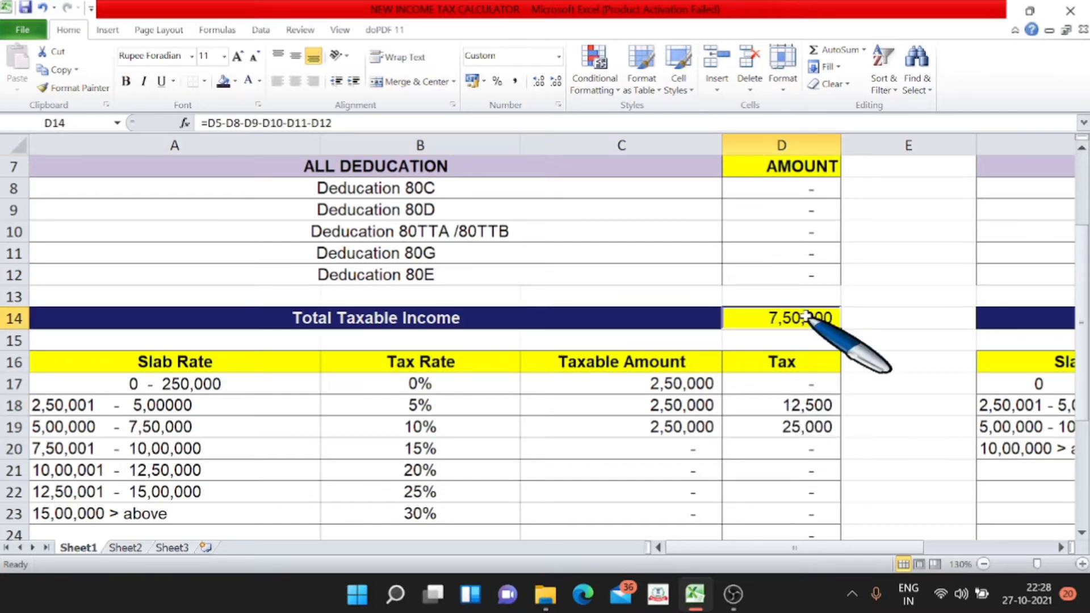
scroll(806, 317, down, 1)
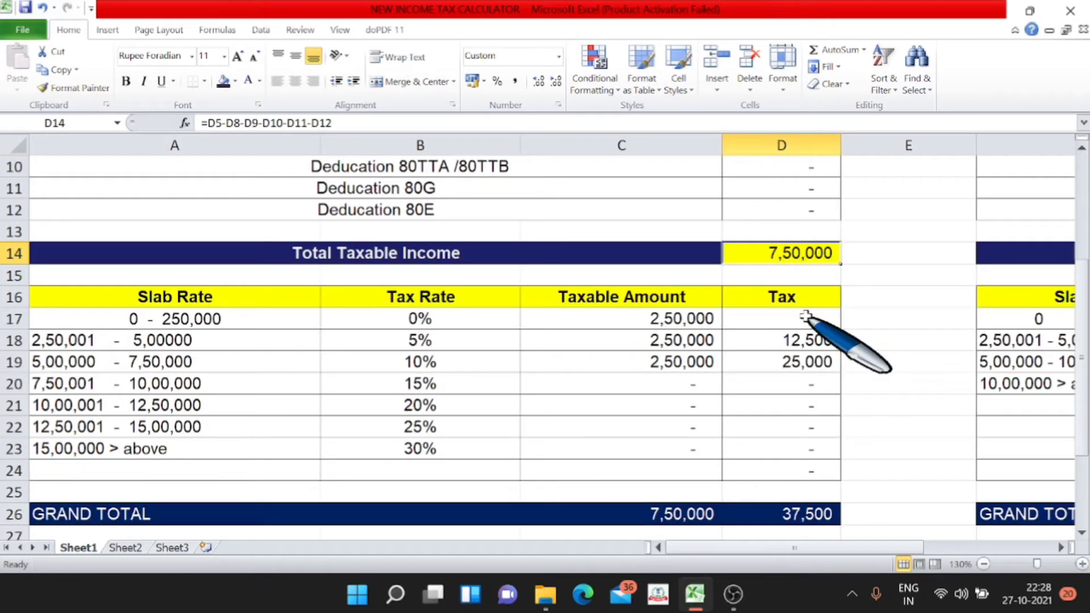
scroll(815, 341, down, 1)
click(810, 449)
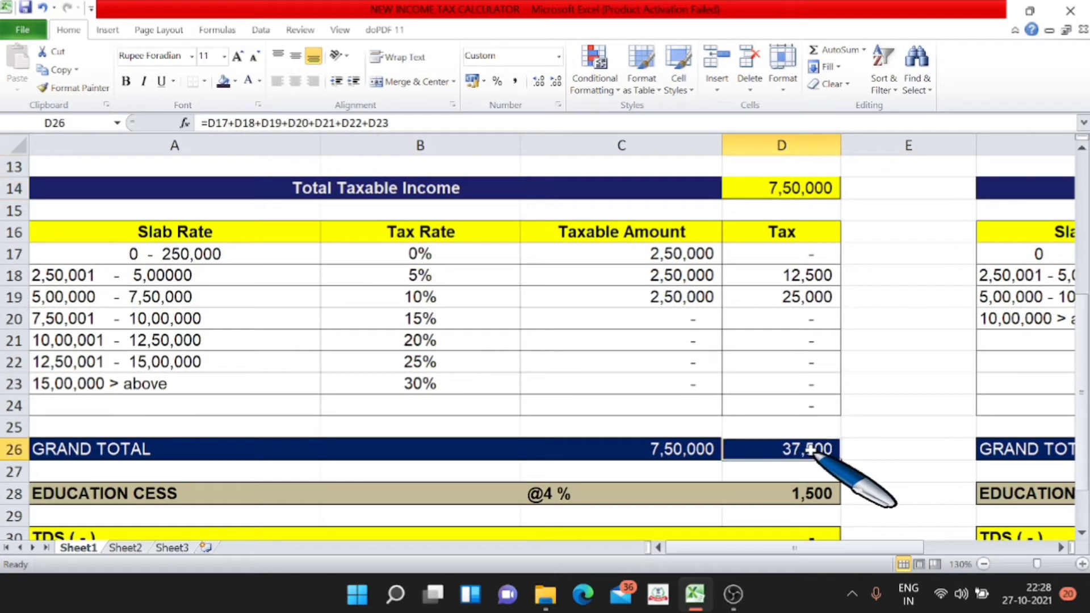
scroll(810, 449, down, 1)
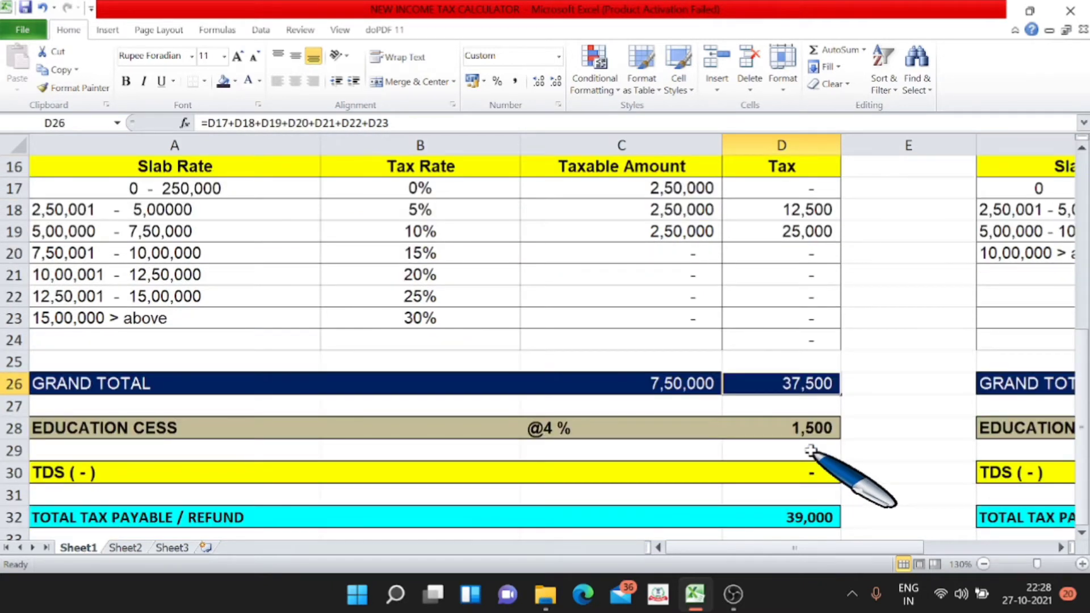
click(139, 426)
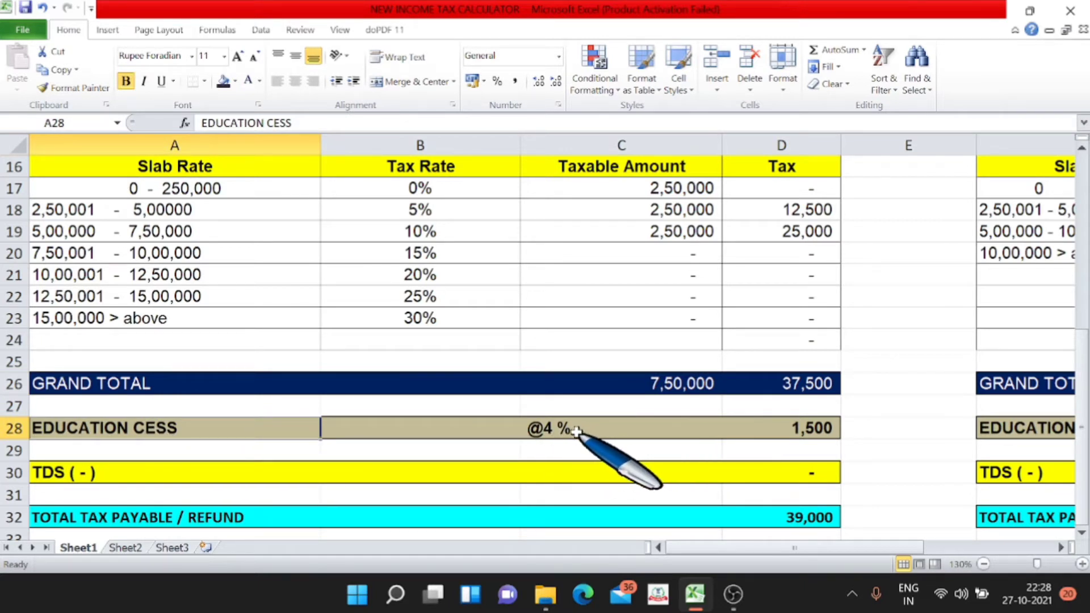
click(815, 388)
click(815, 433)
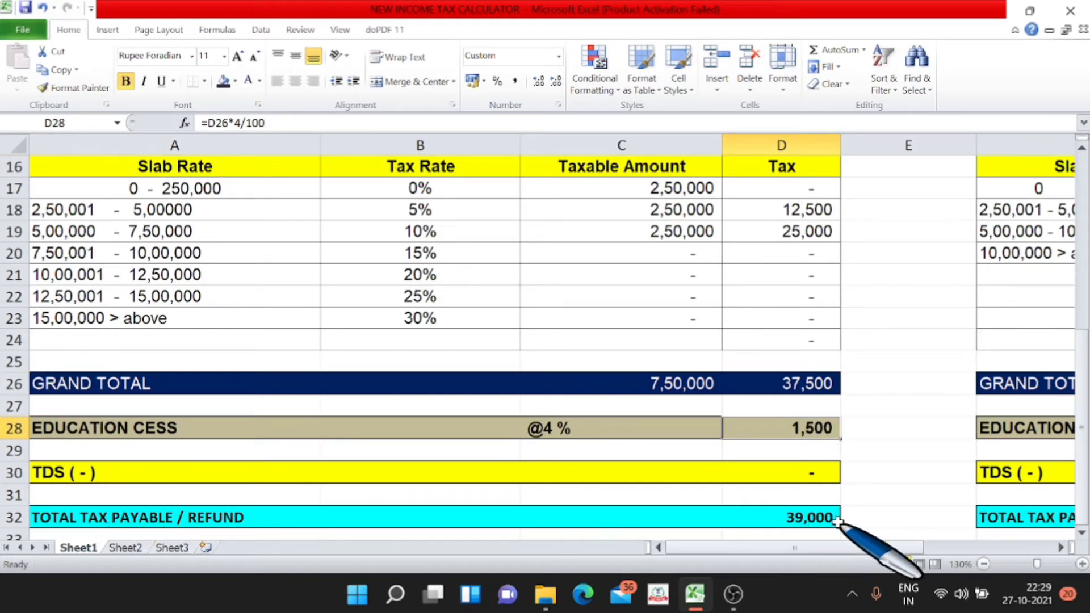
Enter 20,000 TDS in D30 and check the total tax payable formula =D26+D28-D30
key(Down)
key(Down)
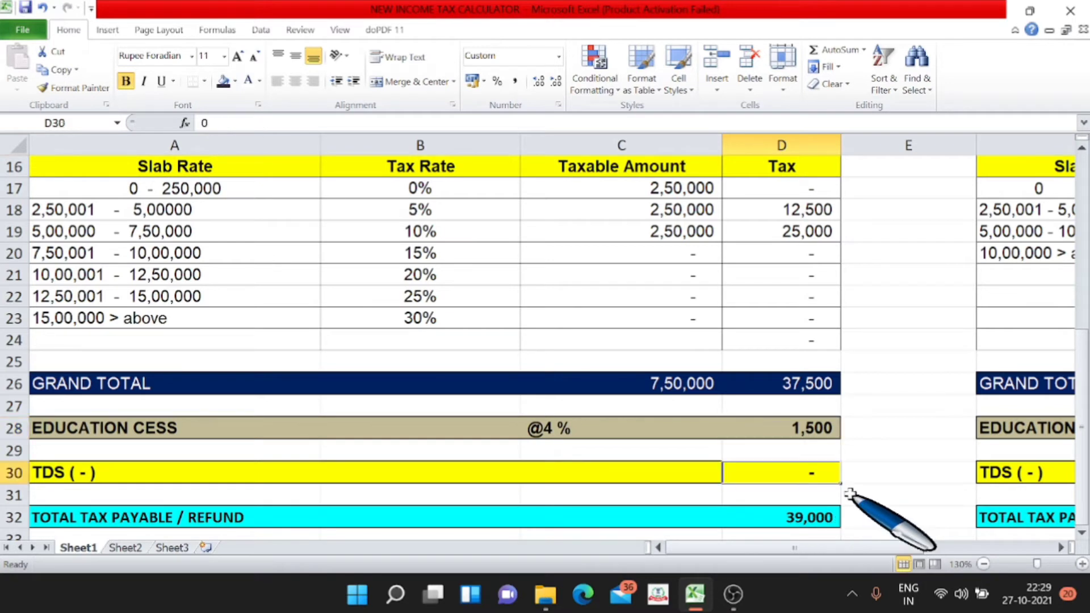
text(20000)
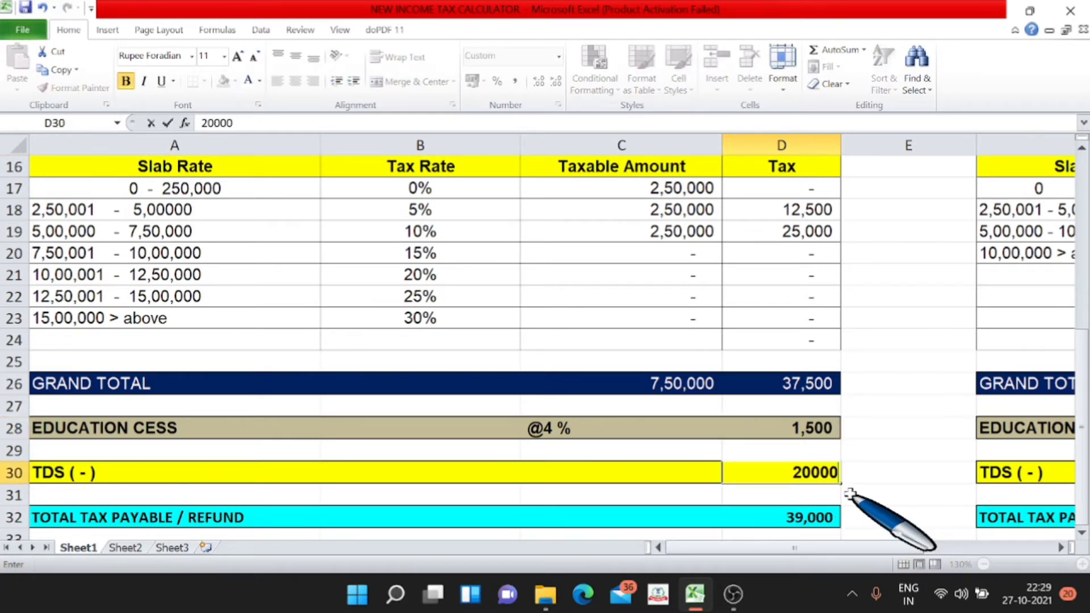
key(Return)
key(Up)
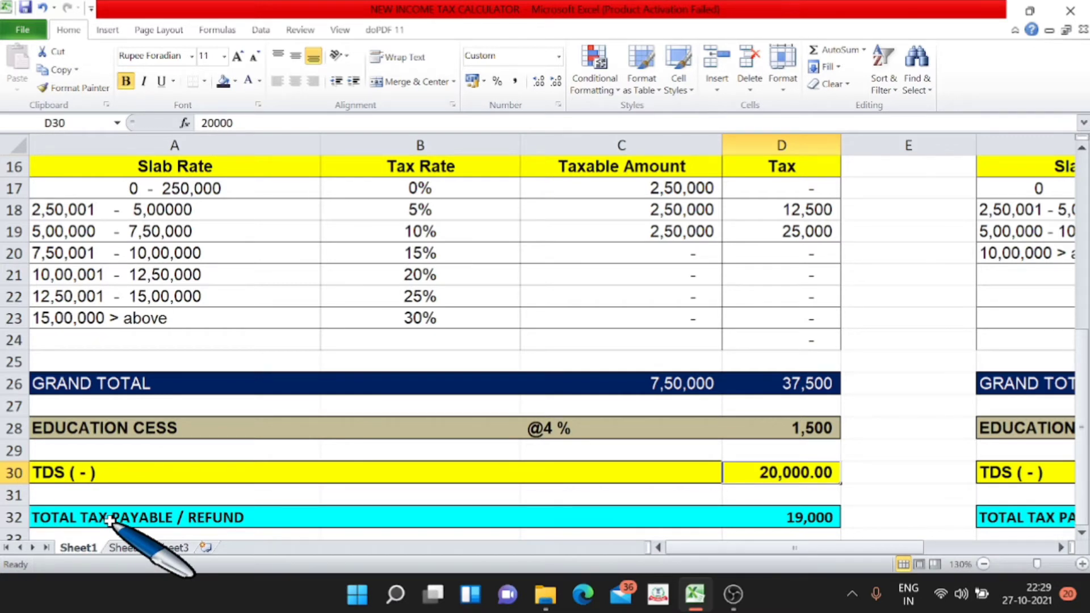
click(109, 520)
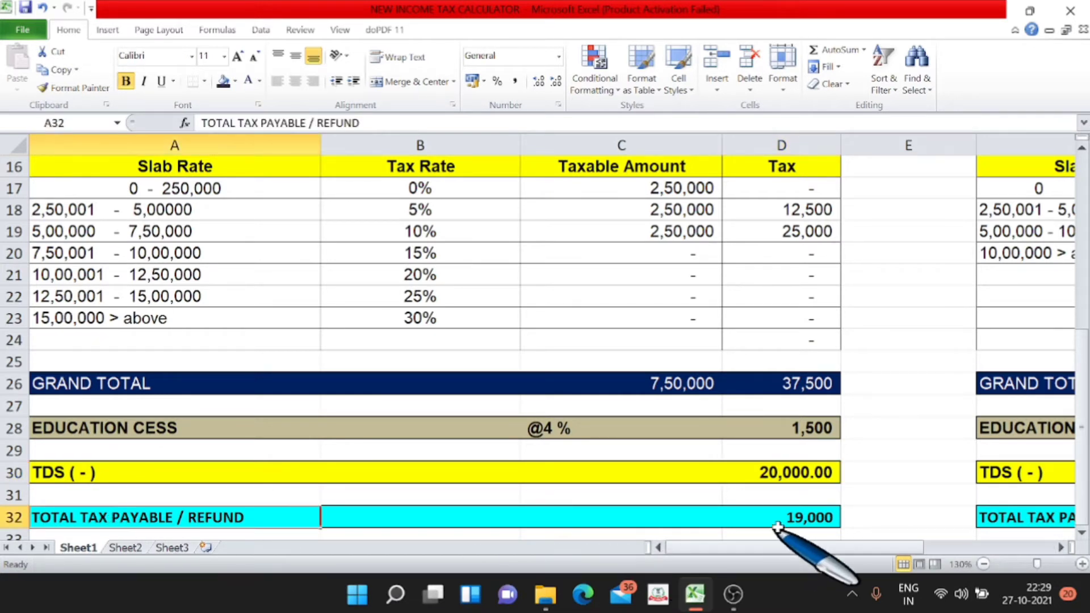
click(809, 518)
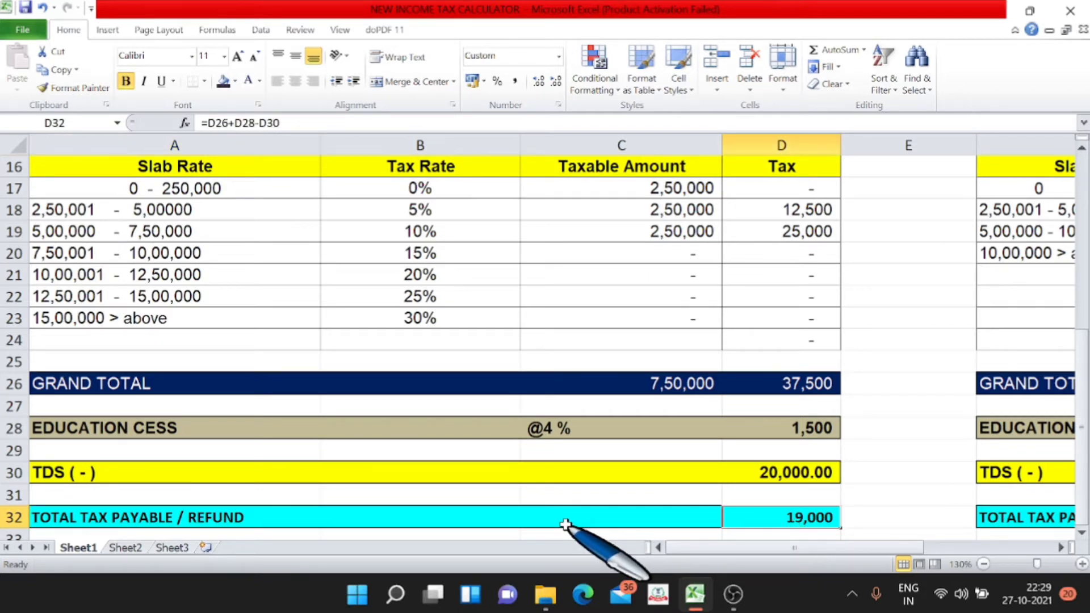
Change the TDS to 40,000, turning the total into a 1,000 refund
click(802, 474)
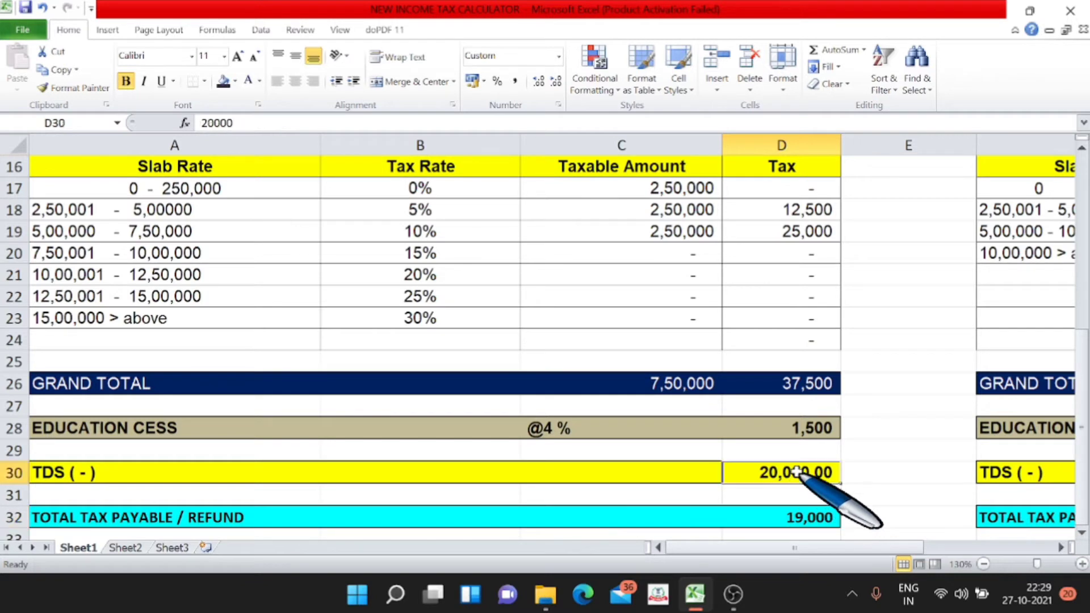
text(40000)
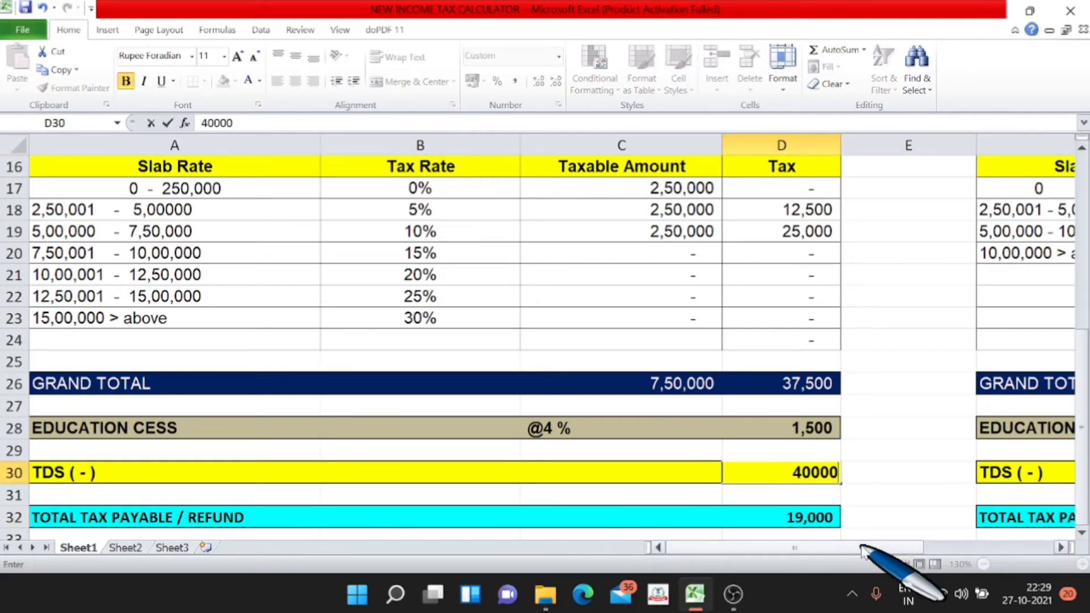
key(Return)
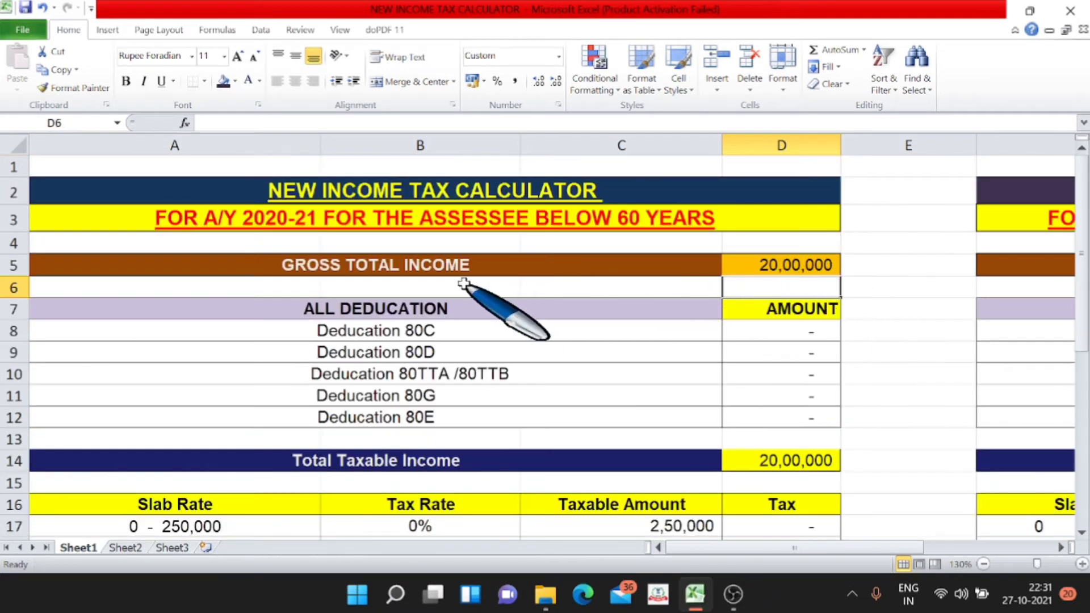
Replace the 50,000 TDS in D30 with 0
scroll(814, 278, down, 1)
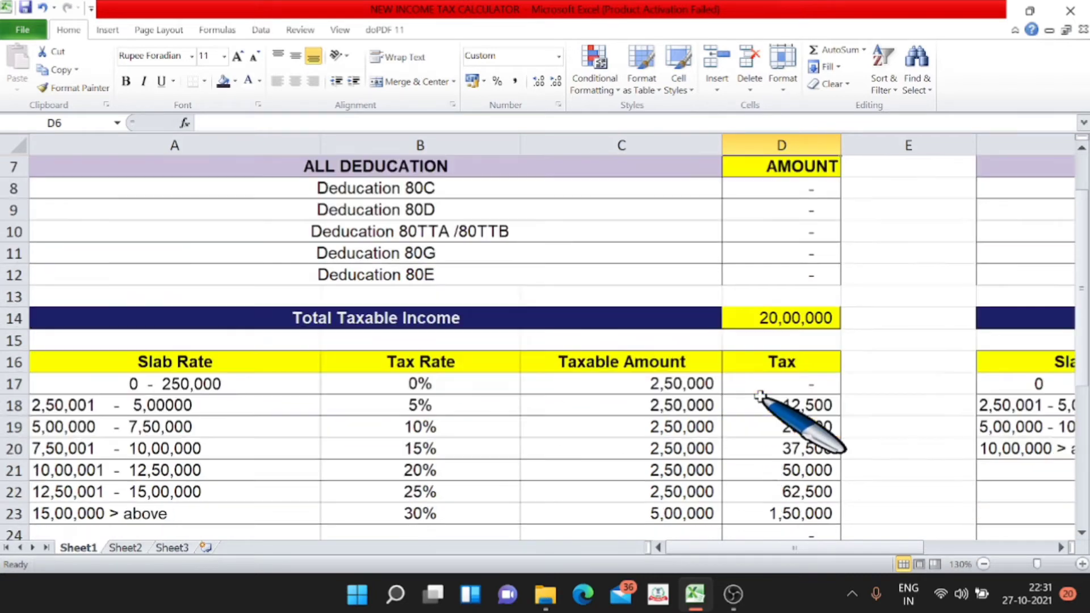
scroll(759, 396, down, 1)
scroll(760, 396, down, 1)
scroll(764, 398, down, 1)
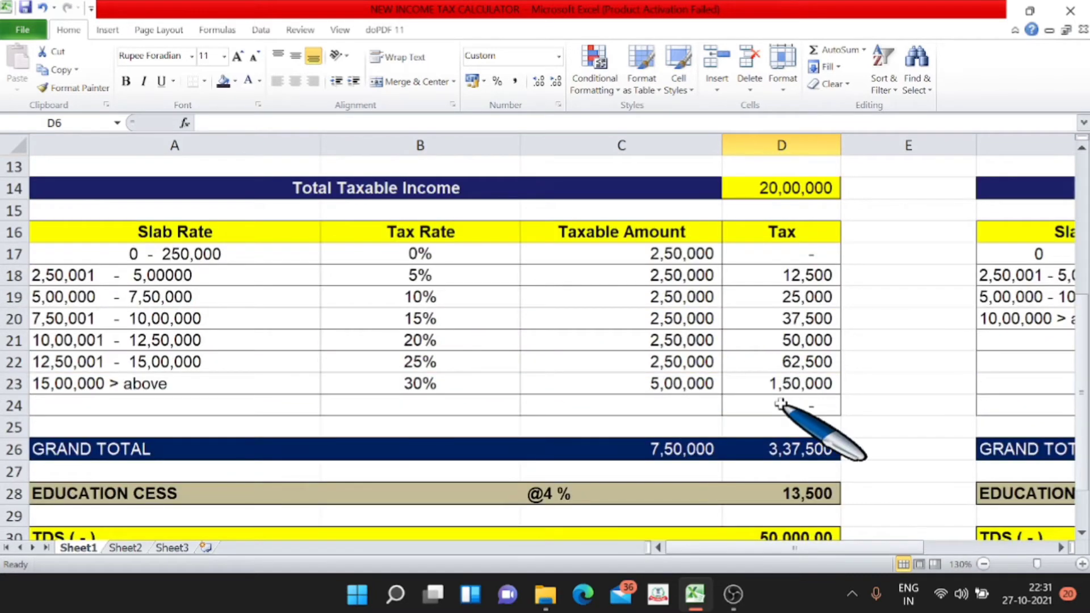
scroll(786, 432, down, 1)
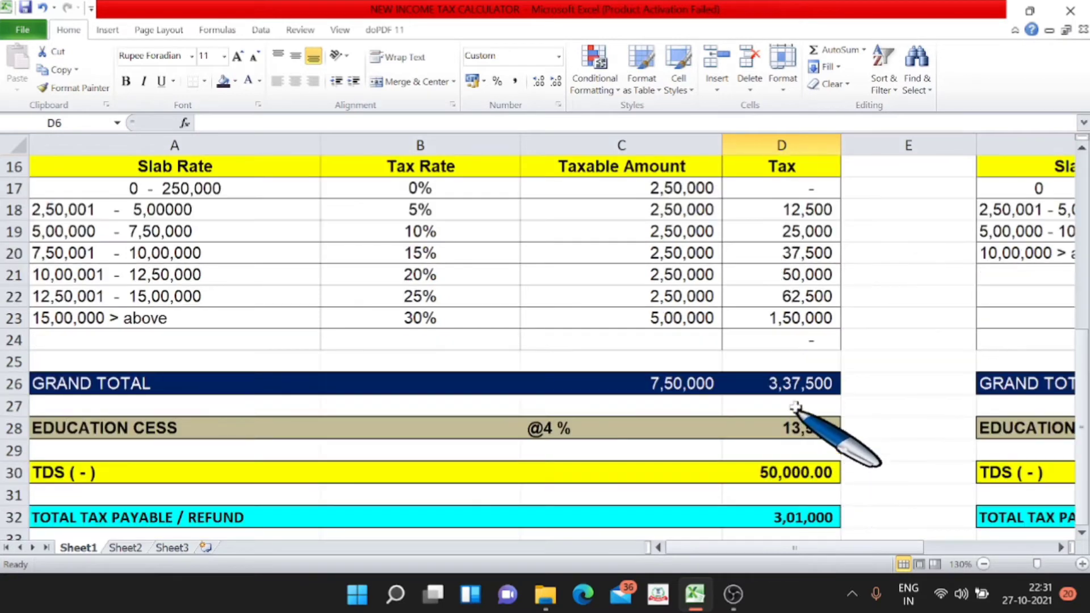
click(806, 473)
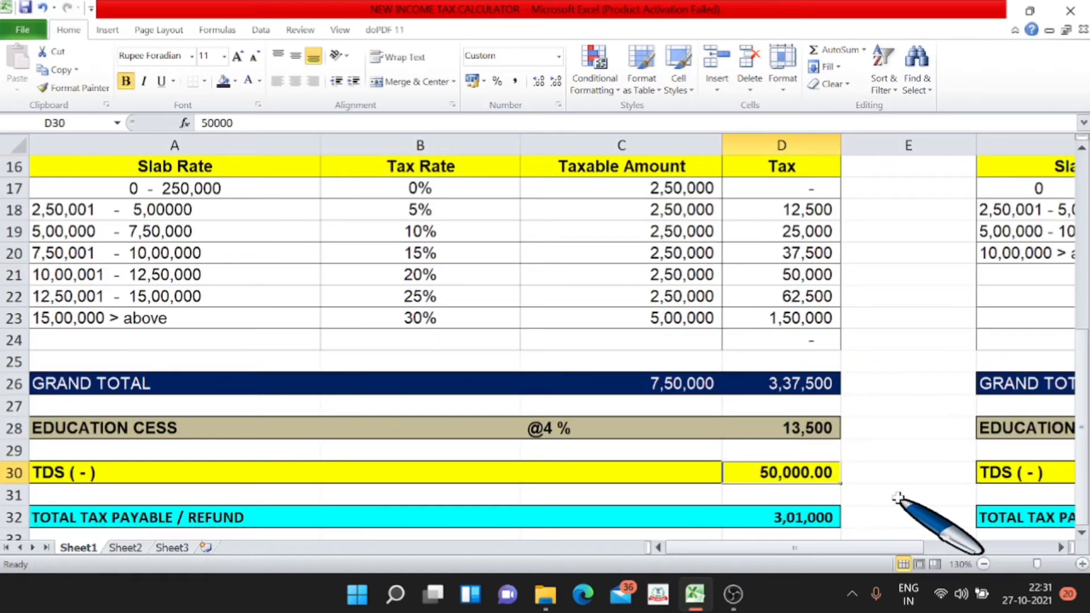
text(0)
key(Return)
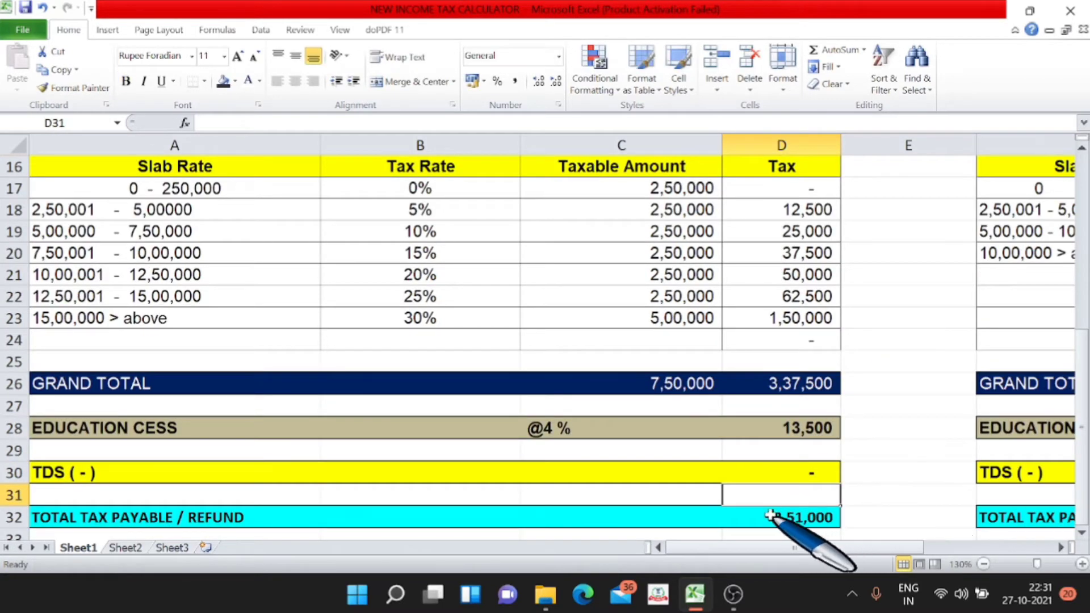
Review the grand total tax, education cess and total tax payable formulas (3,37,500, 13,500, 3,51,000)
click(793, 386)
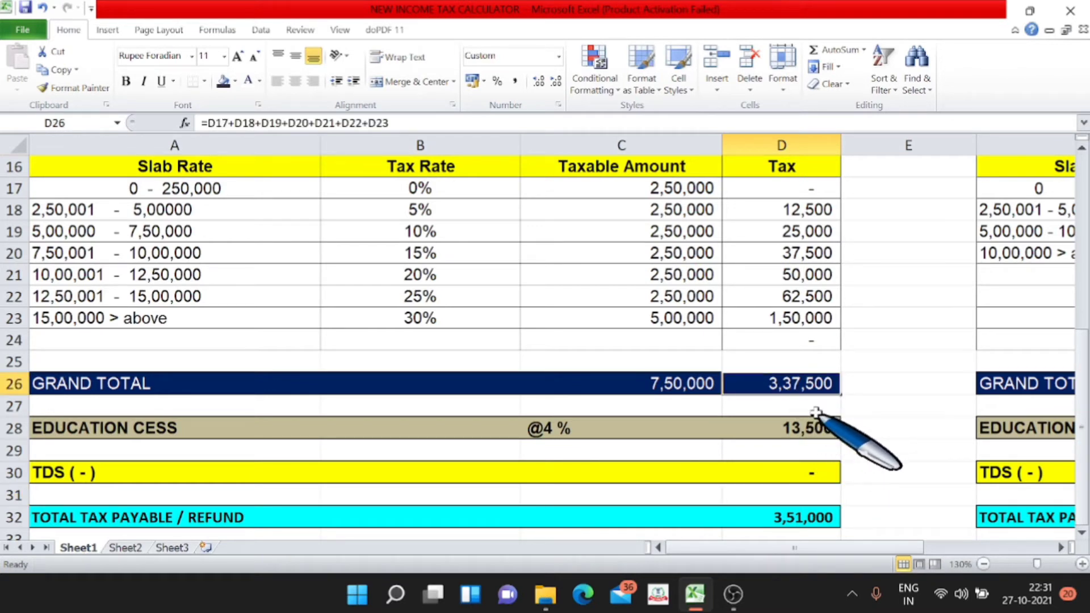
click(182, 432)
click(568, 427)
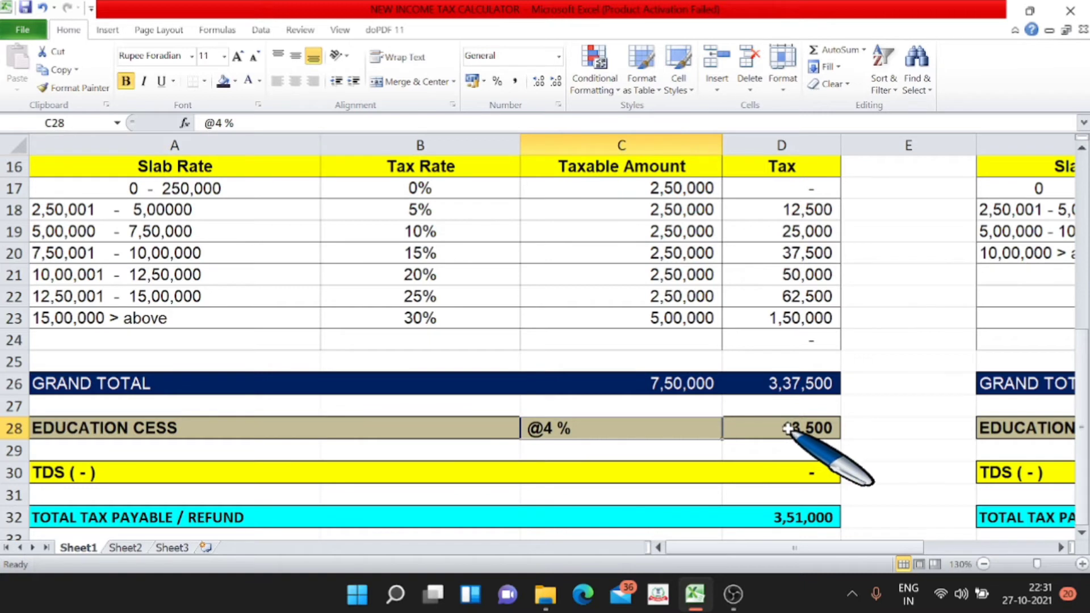
click(802, 430)
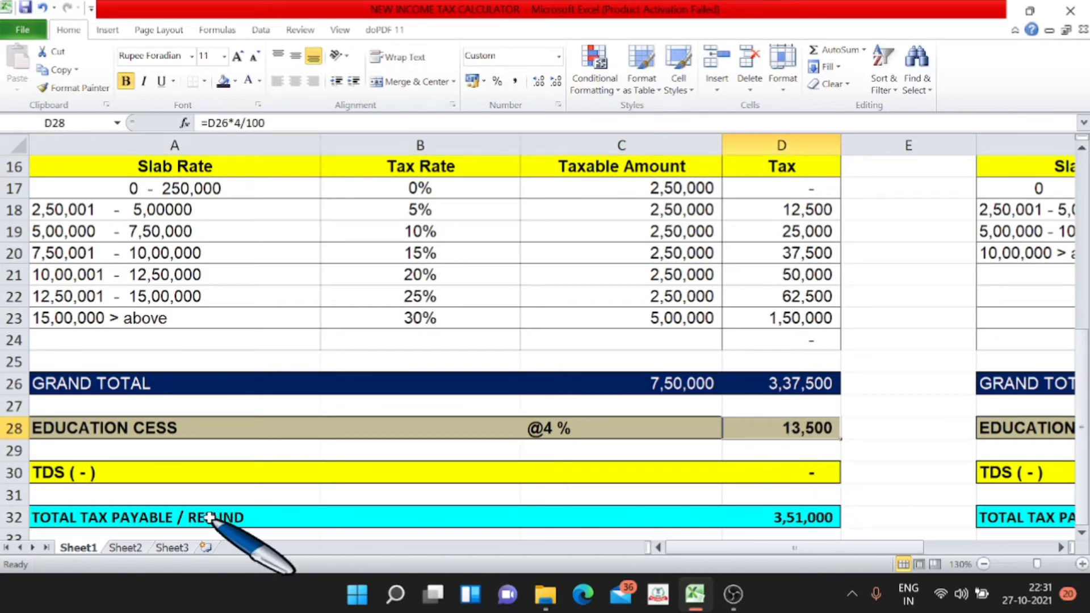
click(798, 517)
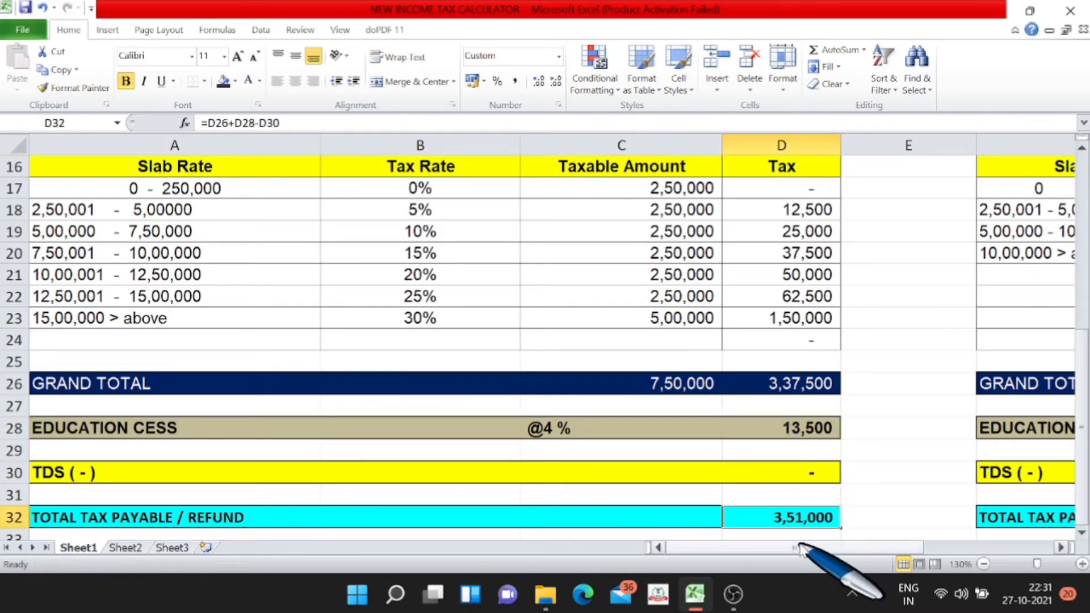
scroll(803, 548, up, 2)
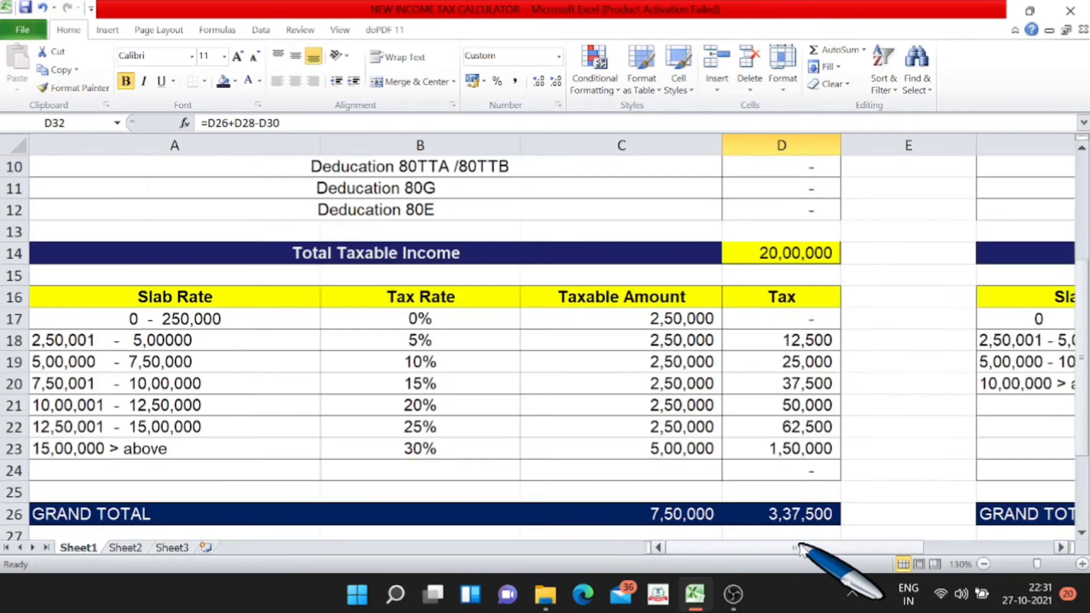
scroll(834, 553, up, 1)
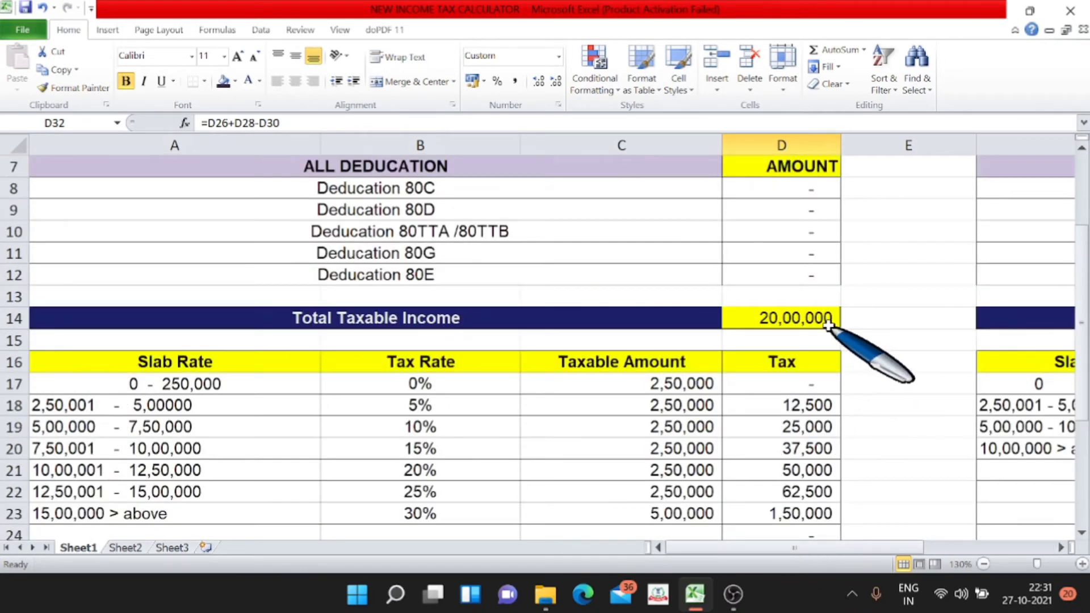
scroll(829, 325, down, 3)
scroll(823, 397, down, 1)
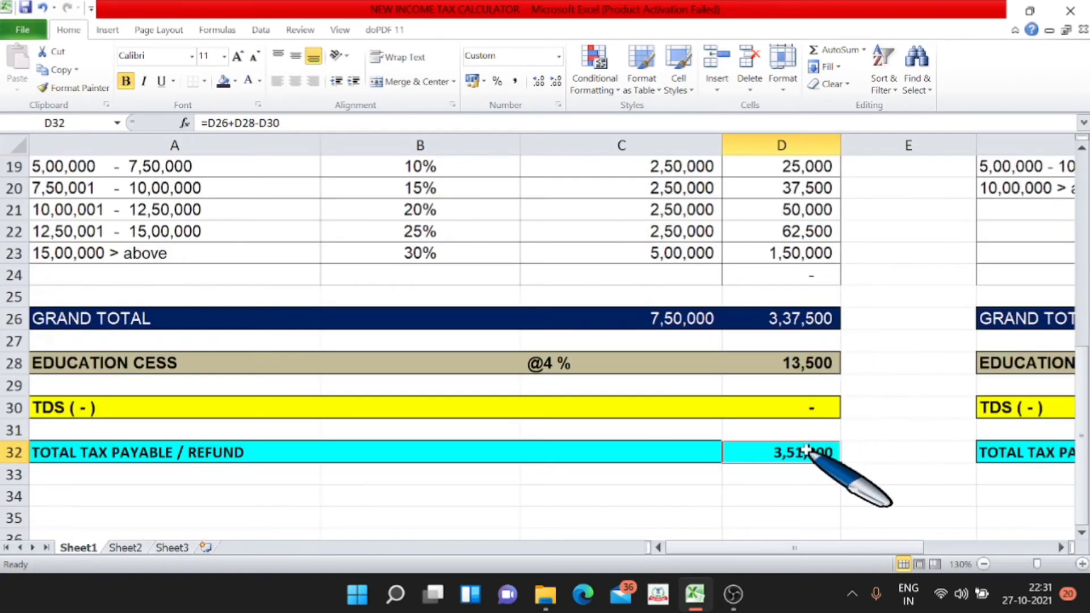
Enter 1,00,000 TDS in D30, then verify the 20,00,000 gross total income in D5
click(811, 407)
text(1,)
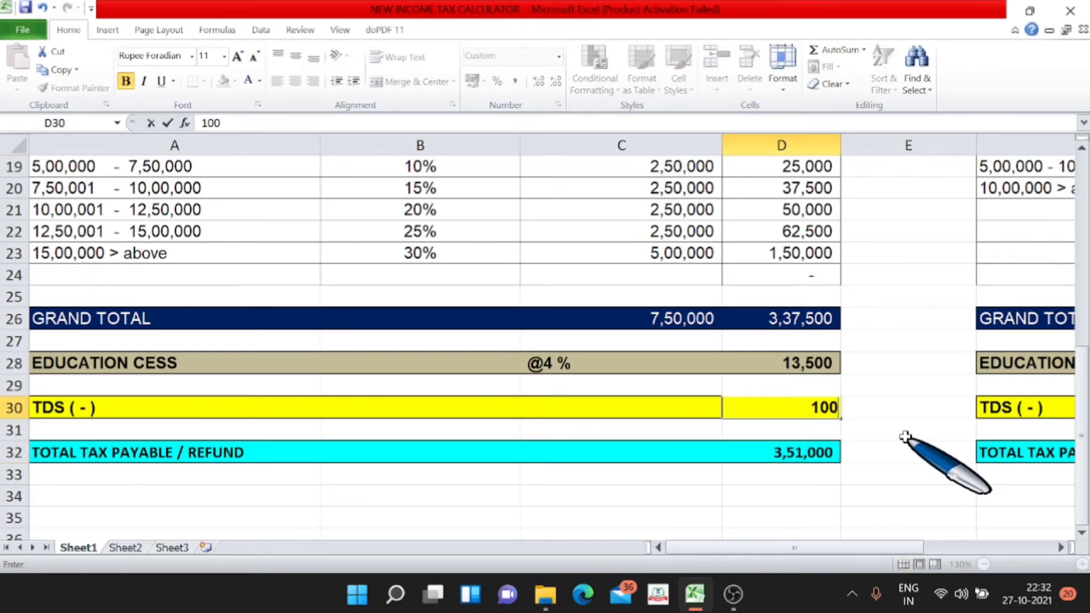
text(00)
key(Return)
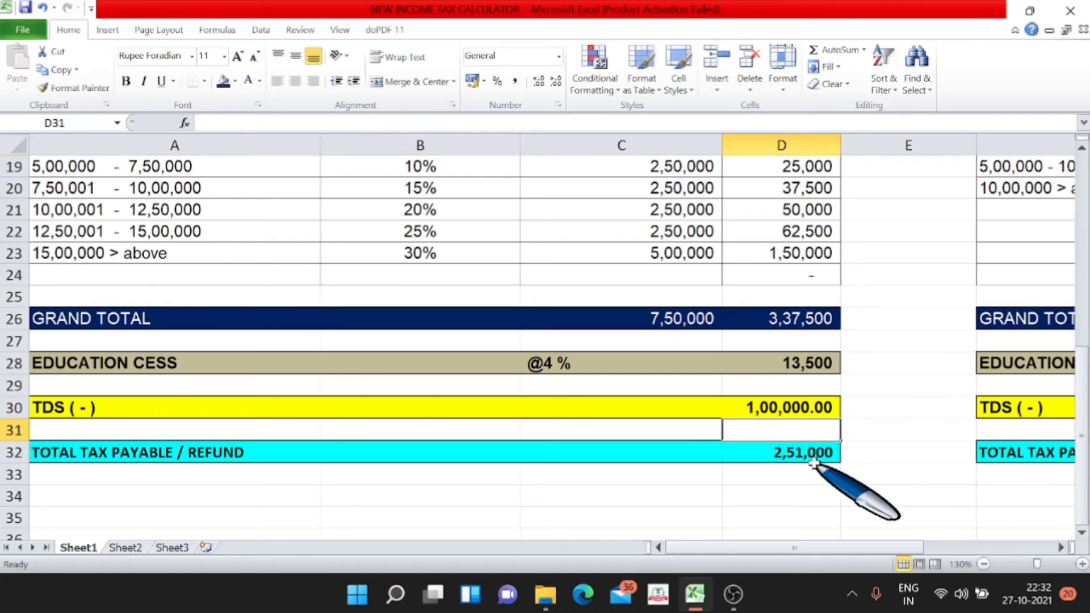
scroll(813, 463, up, 3)
scroll(813, 463, up, 2)
scroll(813, 463, up, 1)
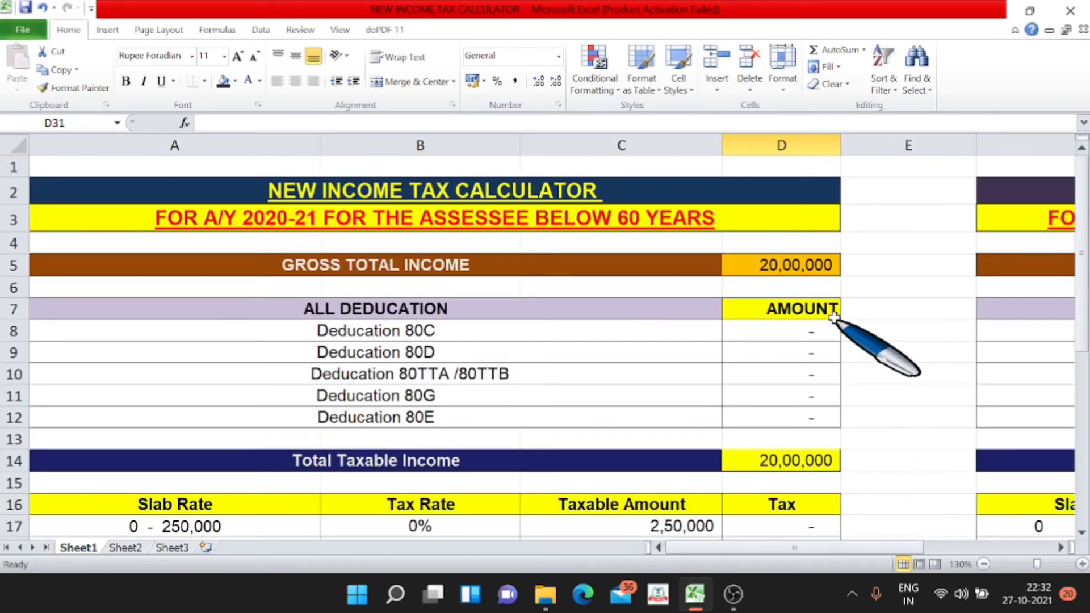
click(805, 267)
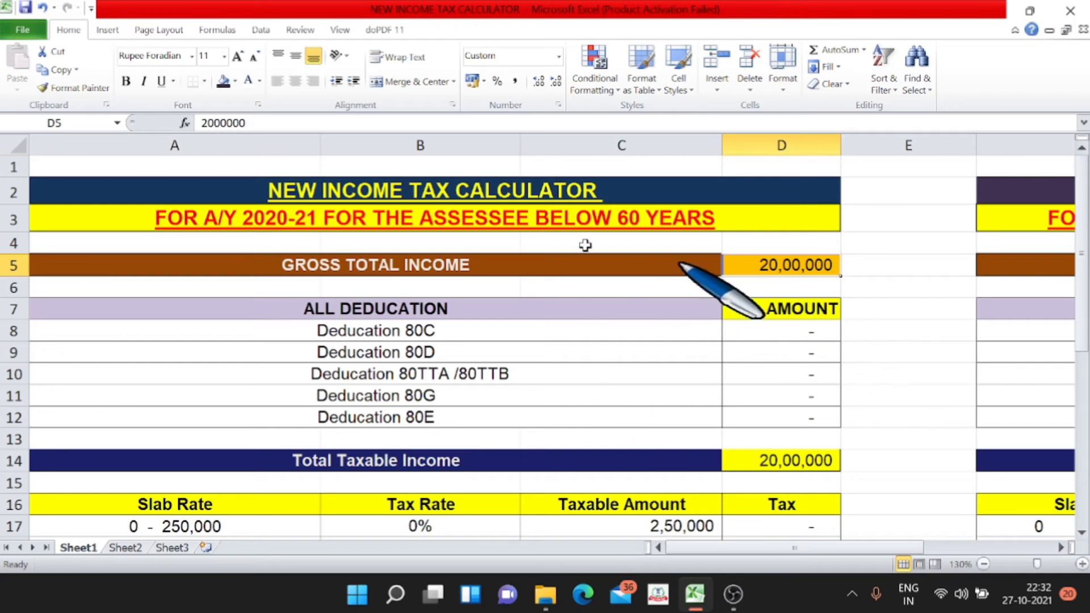
Enter 5,00,000 gross income in I5 and a 25,000 80C deduction in I8
drag(806, 548, 1042, 585)
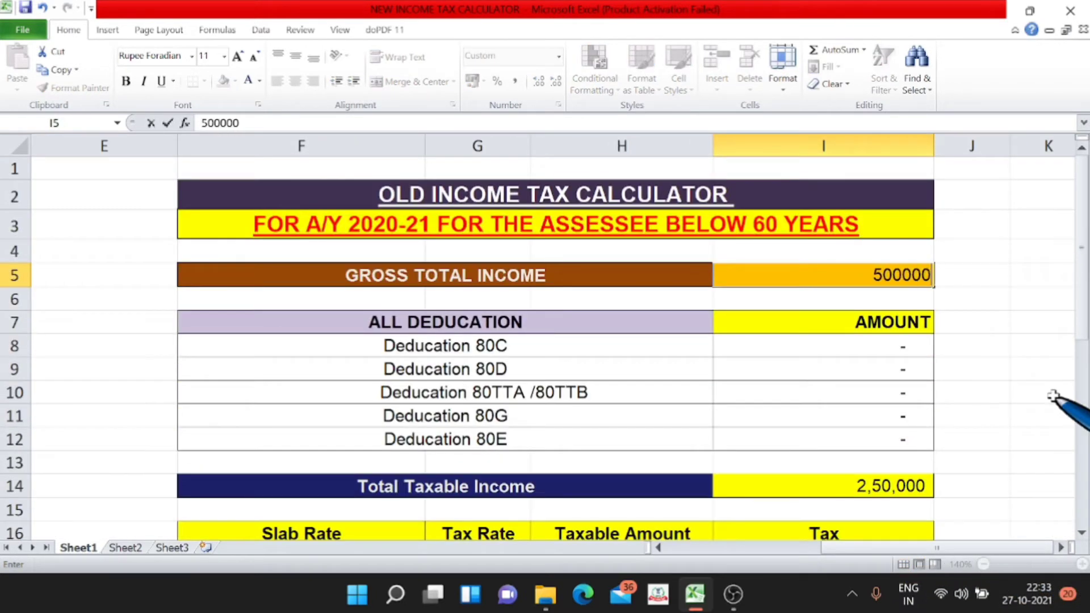
key(Return)
scroll(1053, 396, down, 1)
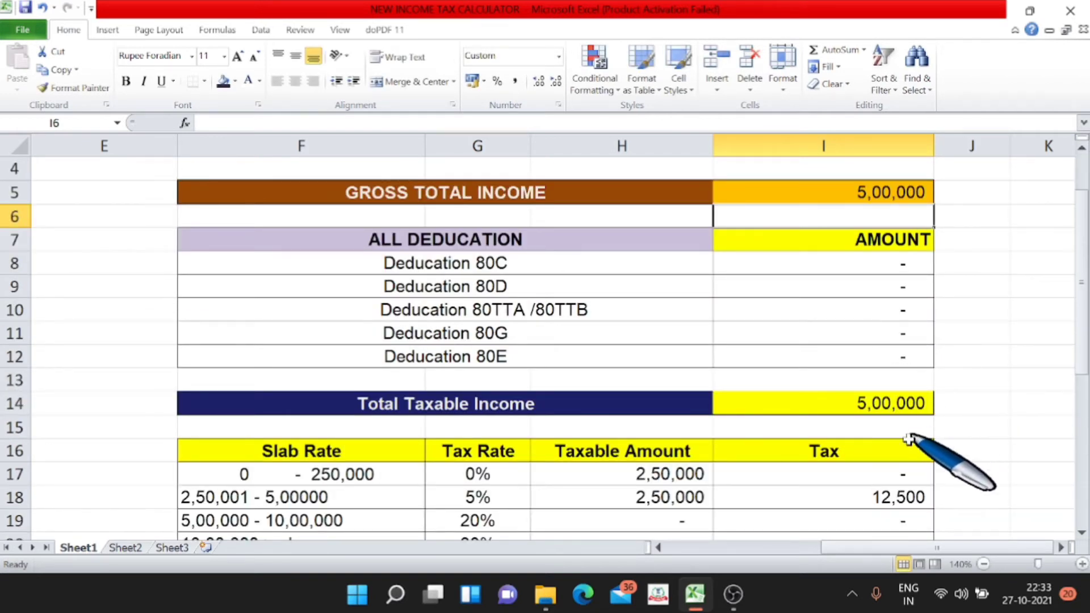
click(899, 502)
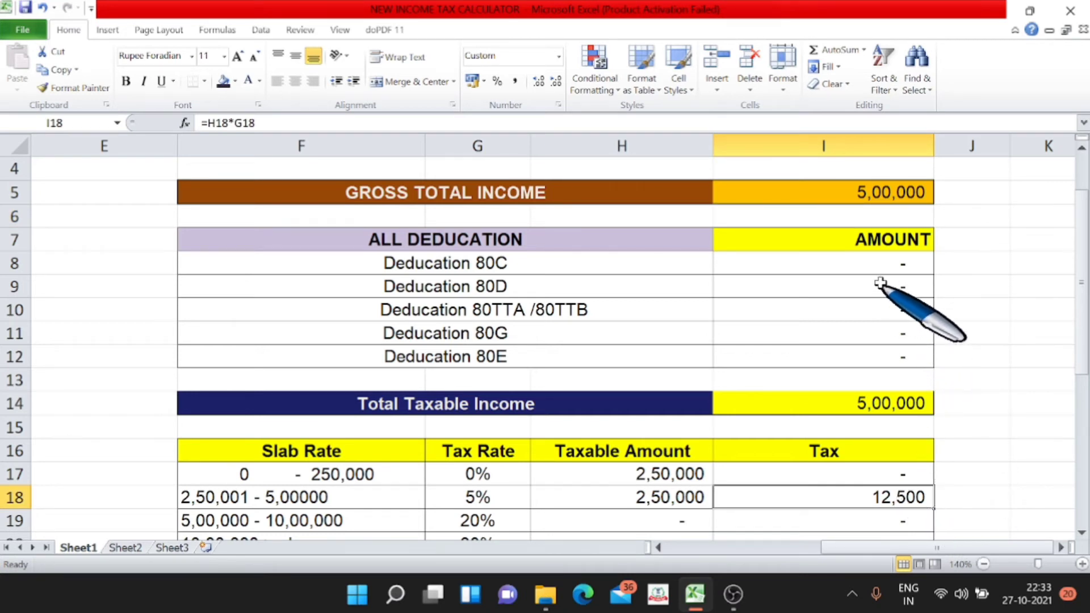
click(886, 264)
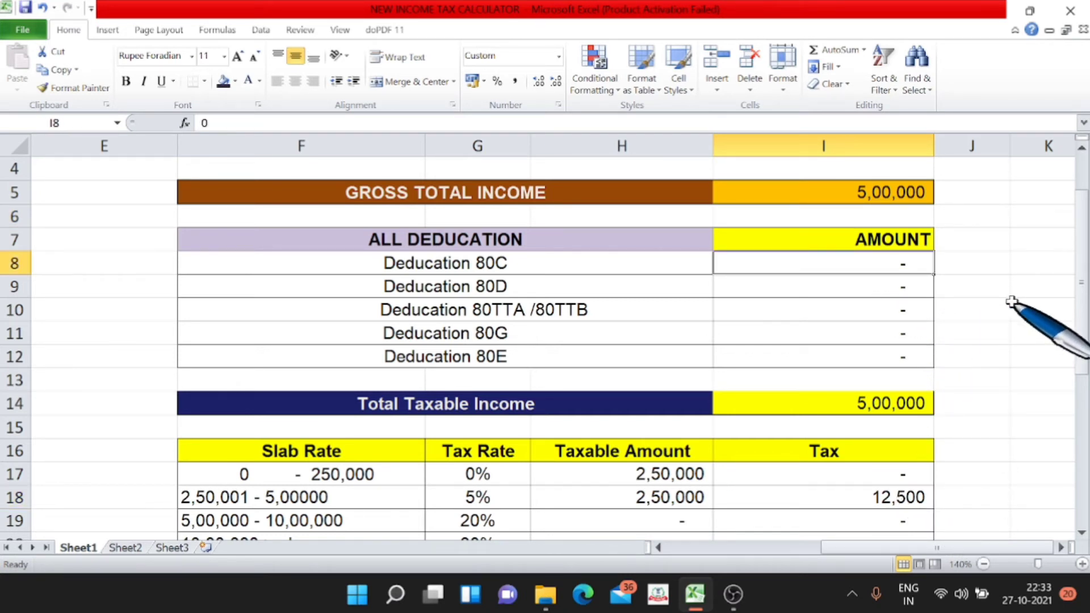
text(25000)
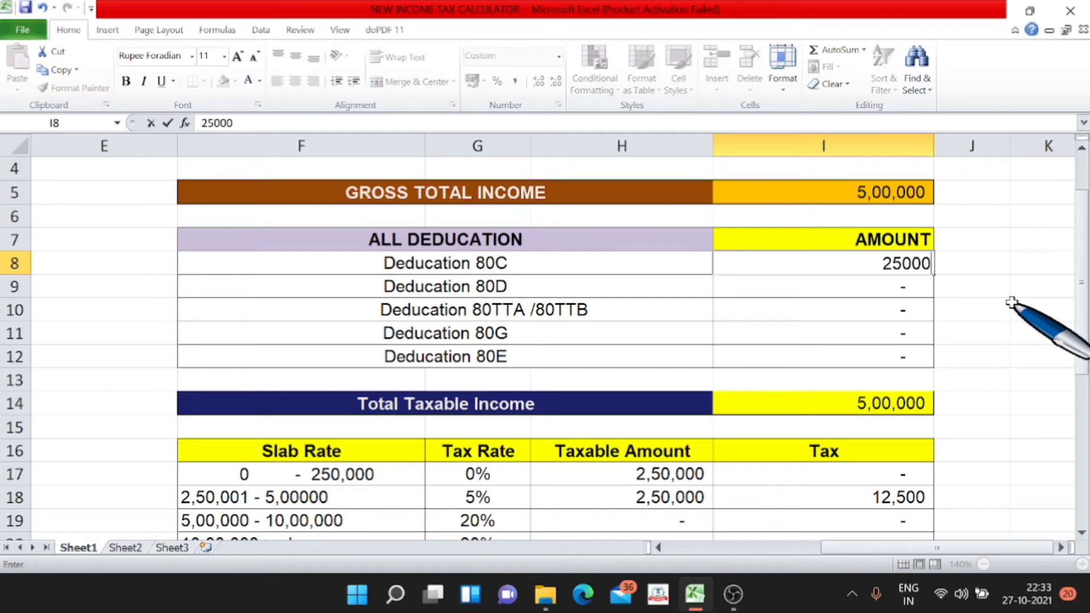
key(Return)
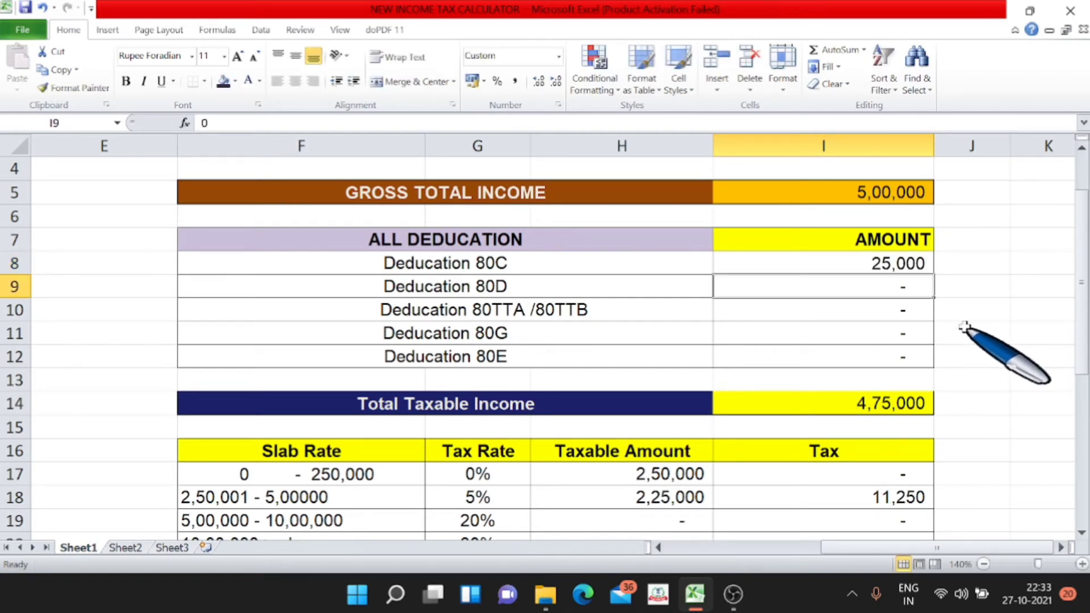
Verify gross income, 80C value, and the 4,75,000 taxable income and 5% slab tax formulas
click(876, 197)
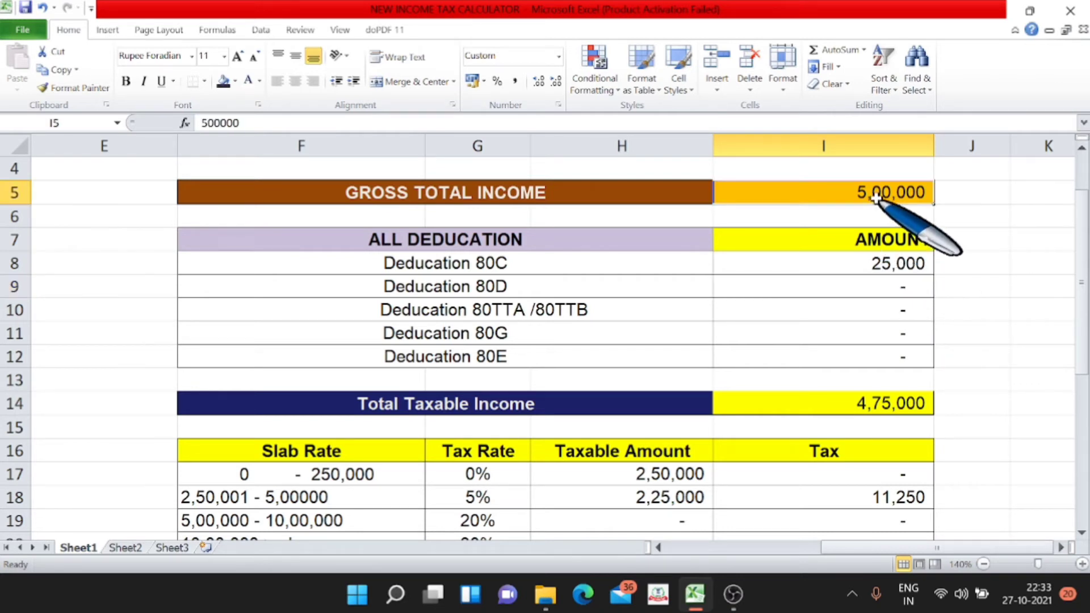
click(907, 265)
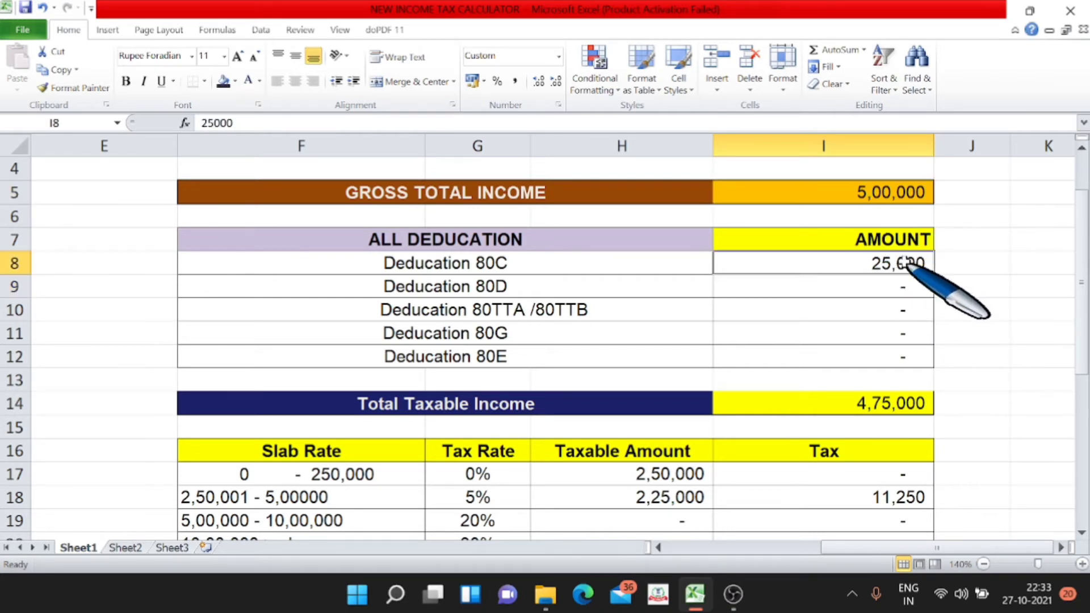
click(890, 412)
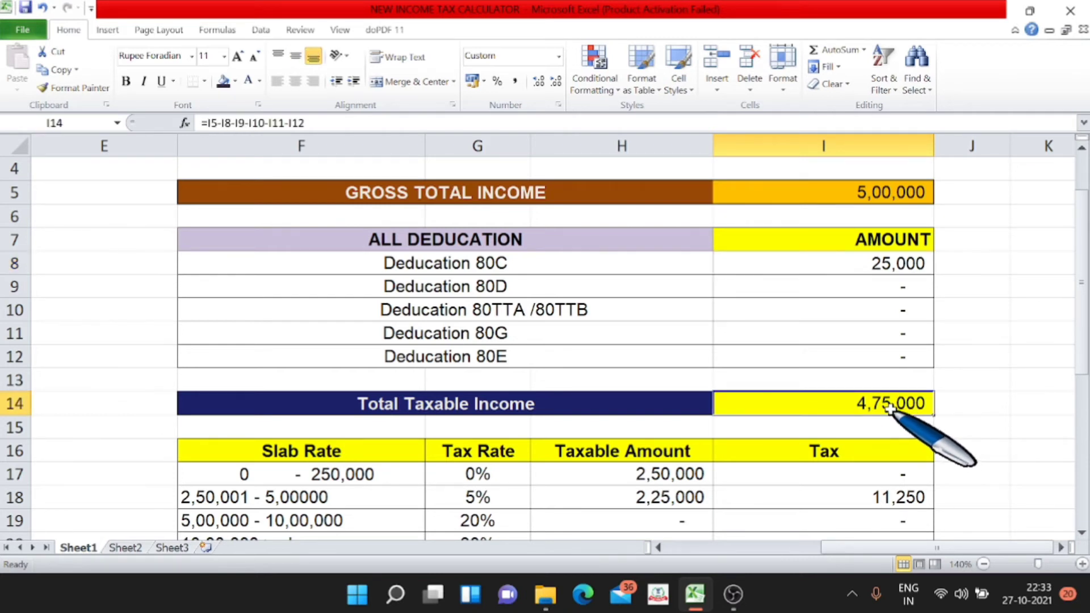
scroll(889, 410, down, 1)
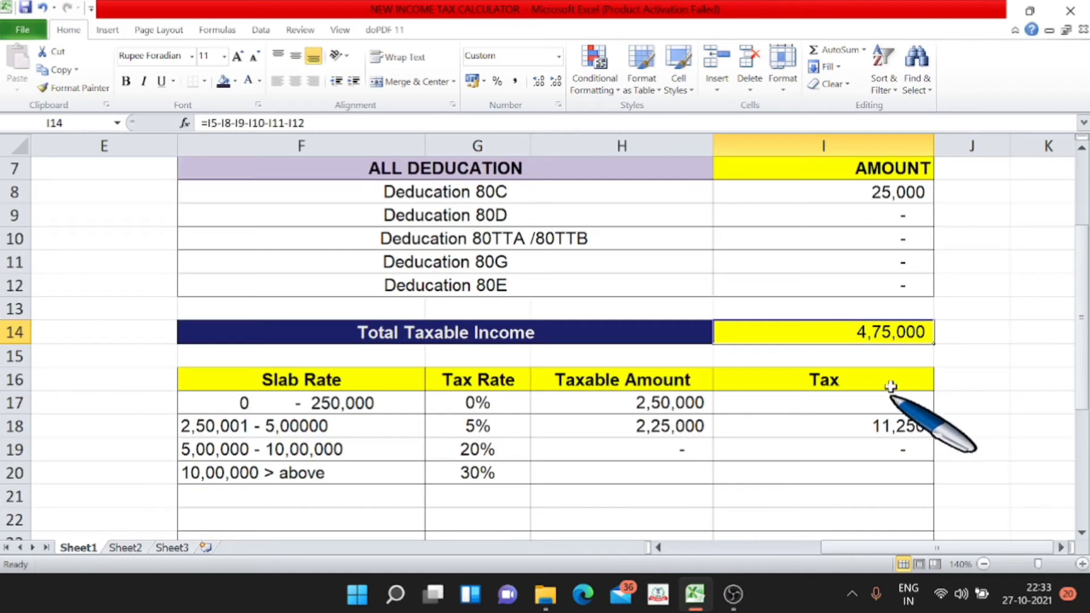
click(894, 426)
scroll(893, 428, down, 2)
scroll(894, 432, down, 1)
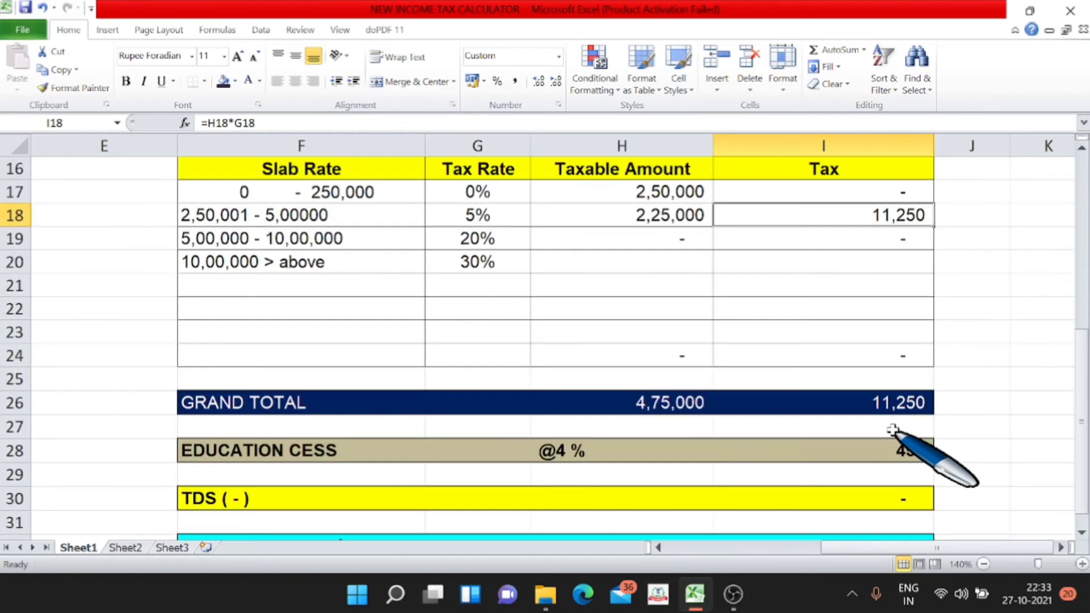
scroll(894, 434, up, 3)
scroll(896, 437, up, 2)
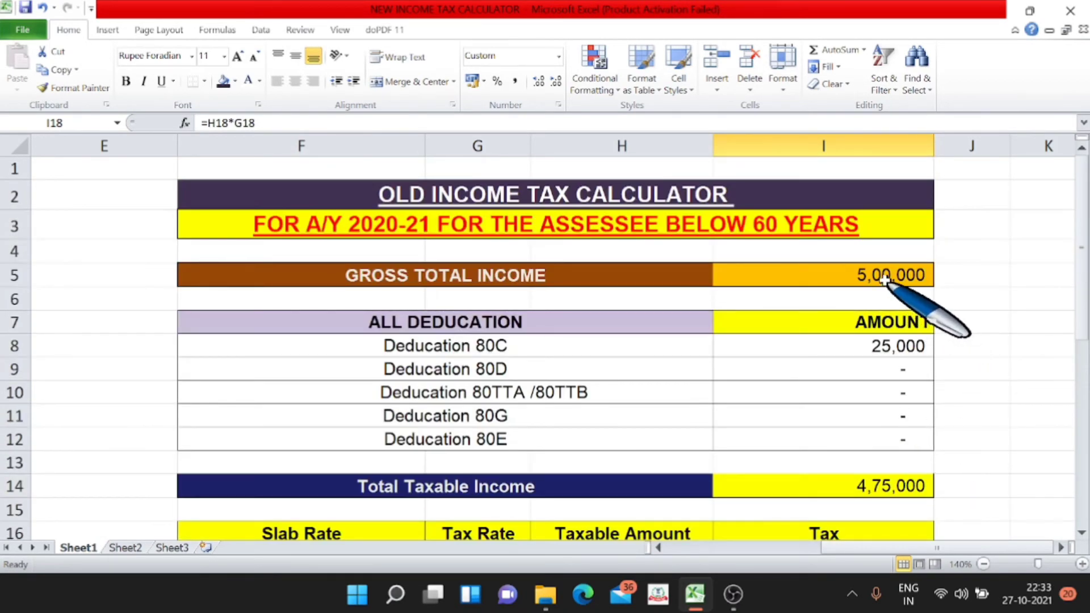
Change the old calculator's gross income to 7,50,000 and the 80C deduction to 1,00,000
click(901, 275)
text(7)
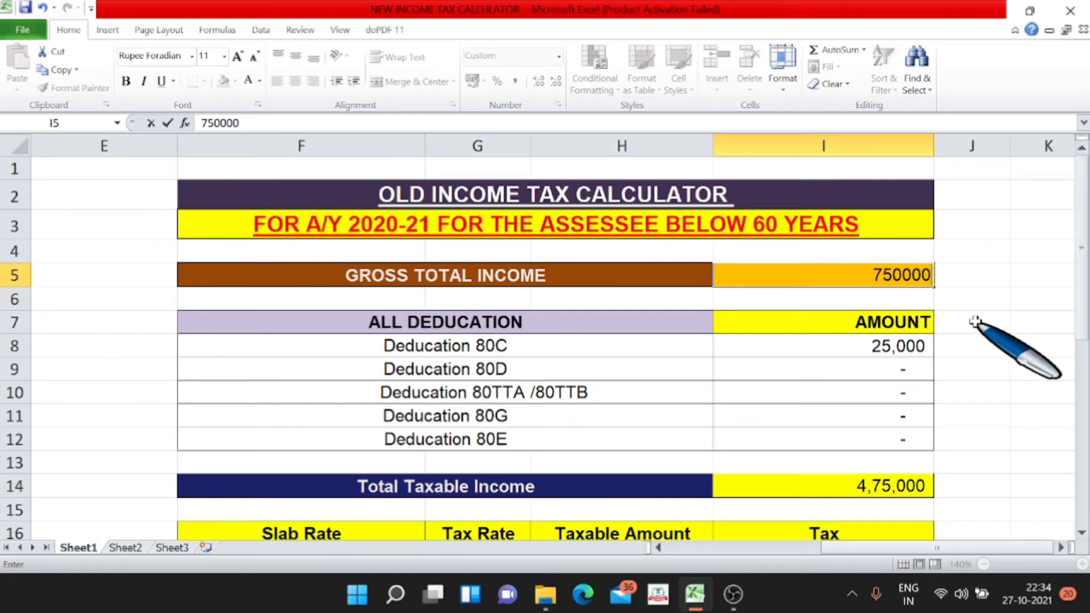
key(Return)
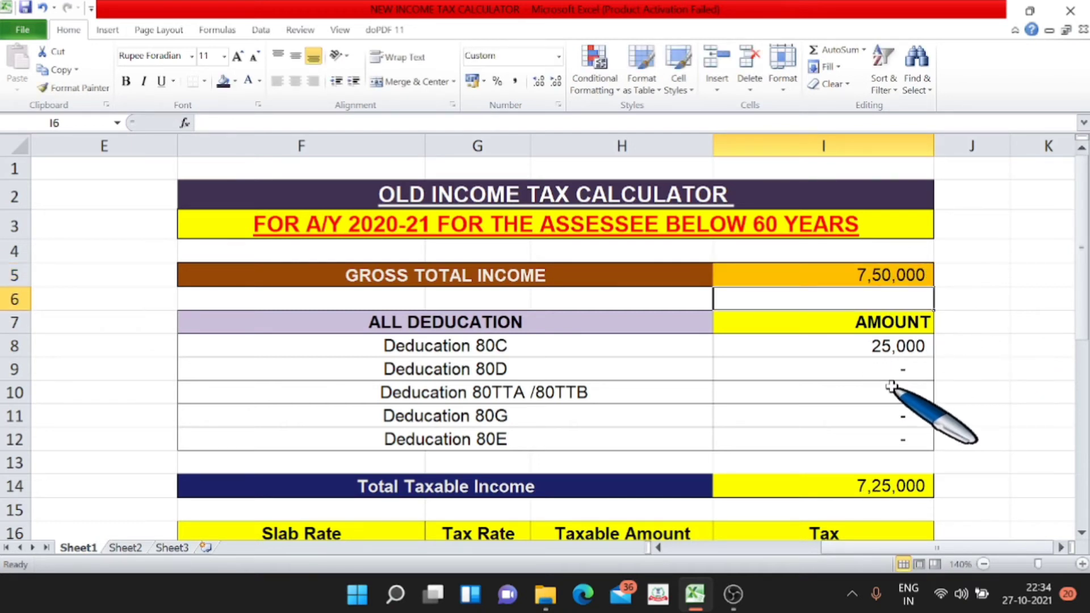
click(894, 348)
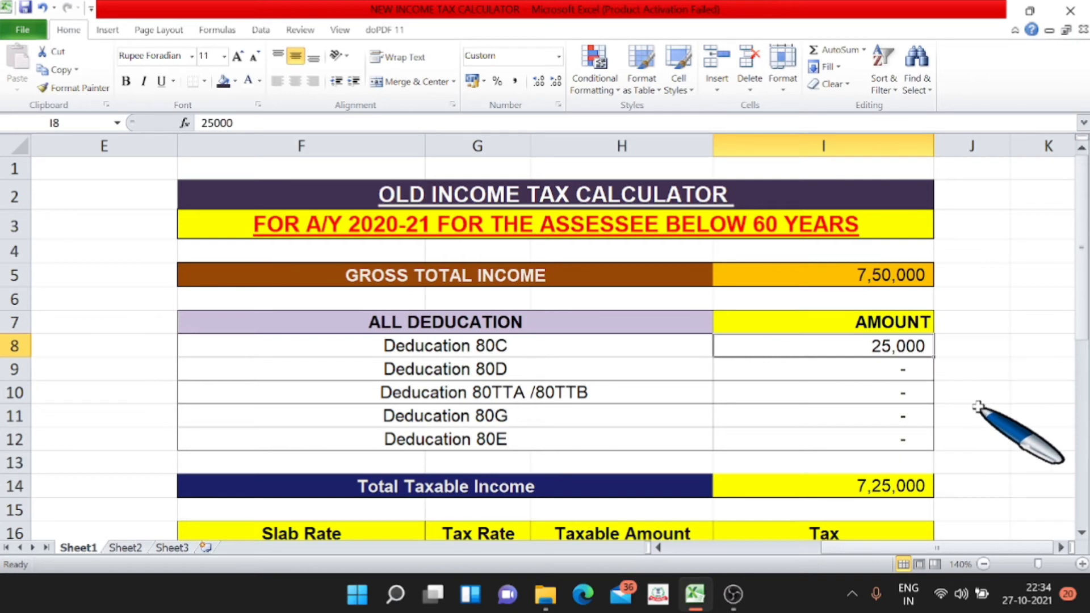
text(1,00,)
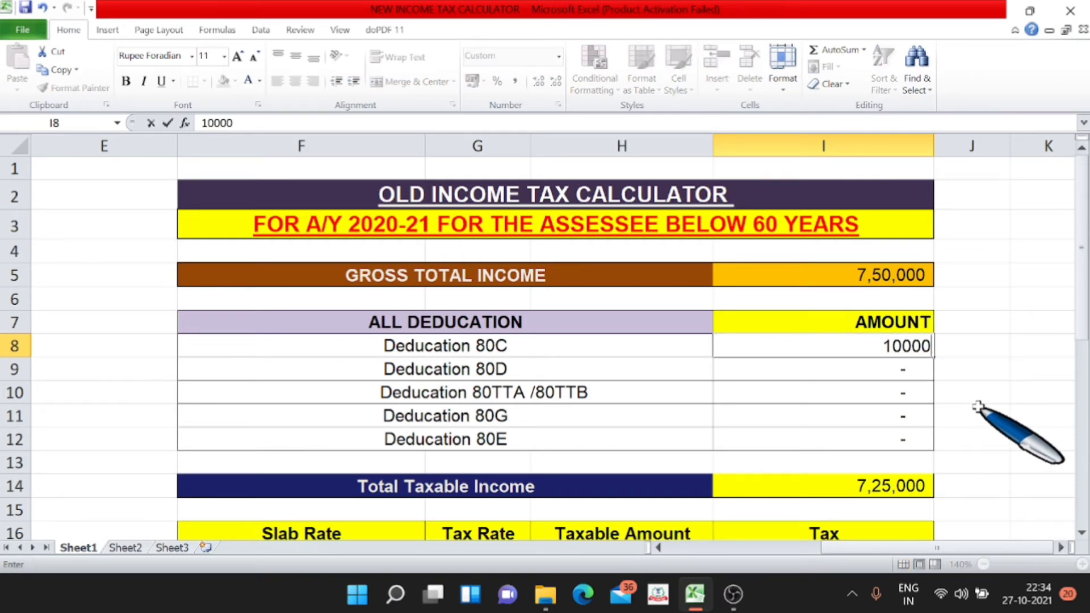
text(0)
key(Return)
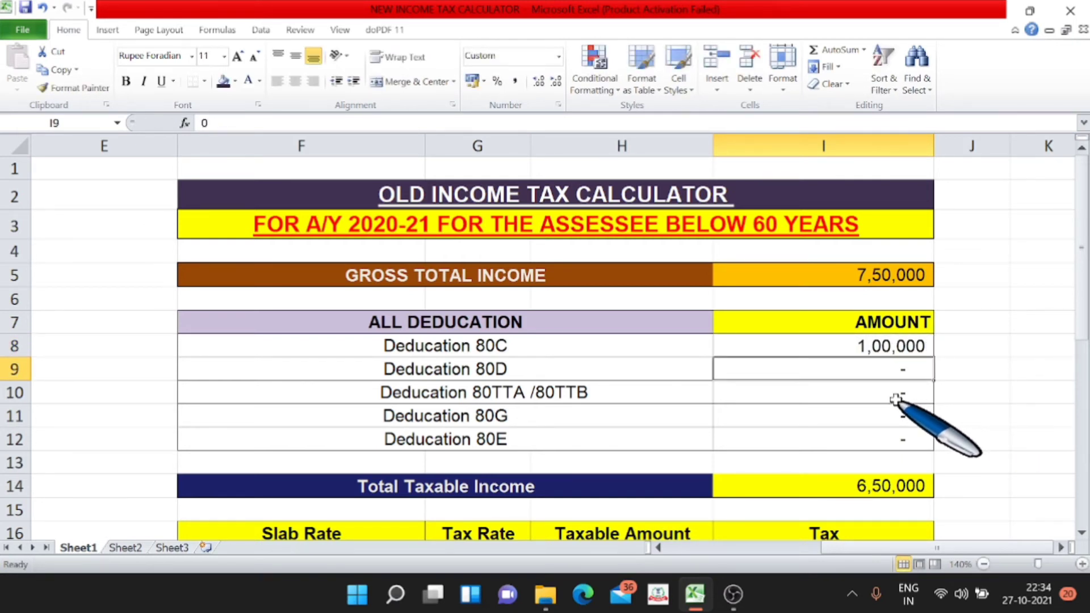
Check the 44,200 total tax payable formula, then recheck gross income and the 80D deduction
scroll(896, 399, down, 1)
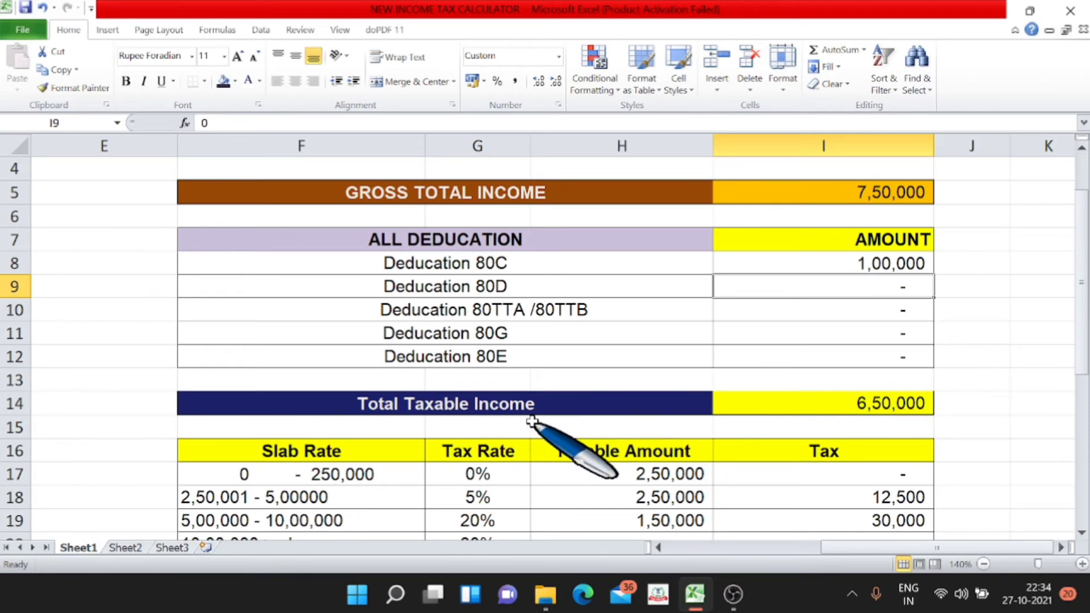
scroll(887, 423, down, 1)
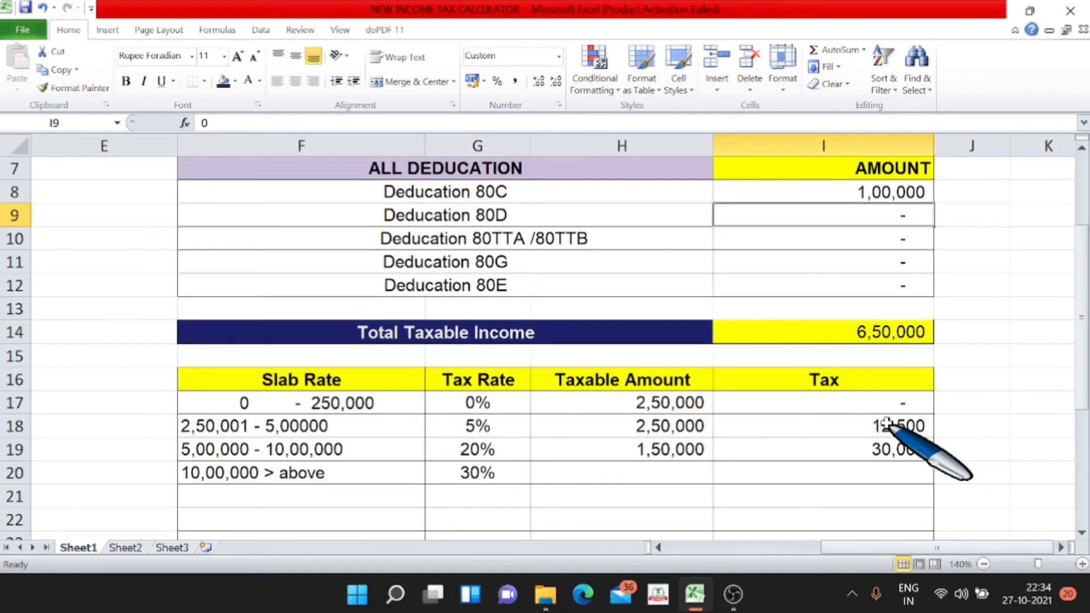
scroll(887, 423, down, 2)
scroll(889, 420, down, 1)
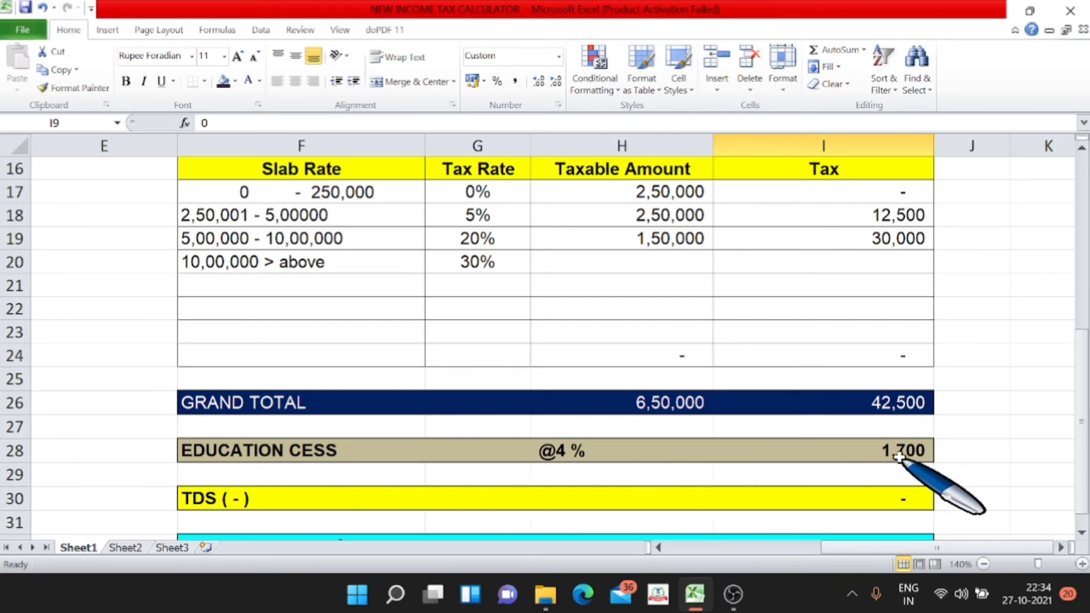
scroll(899, 458, down, 1)
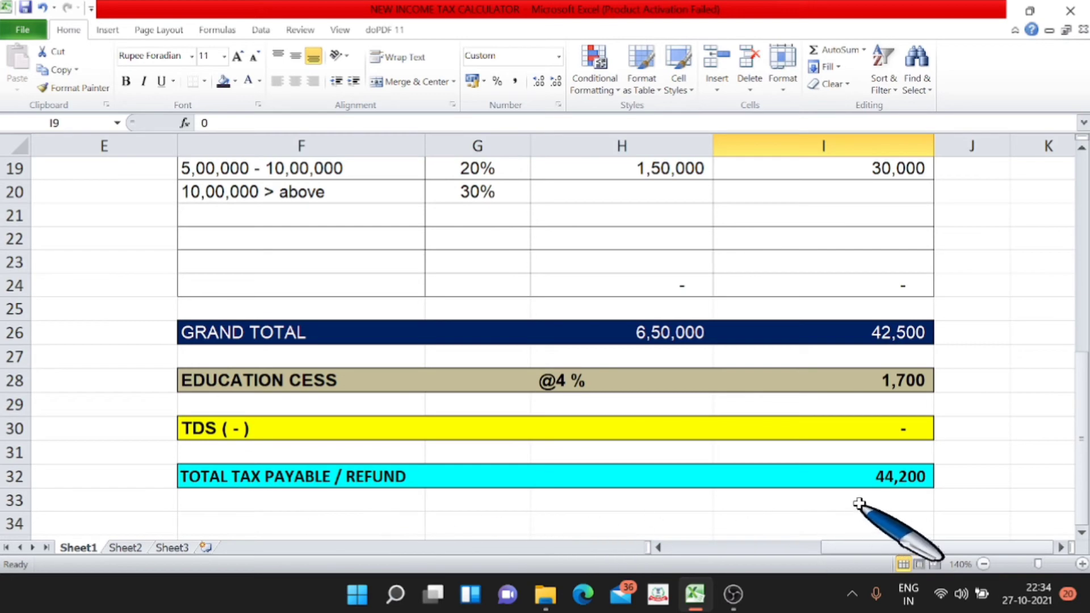
click(897, 477)
scroll(891, 480, up, 4)
scroll(889, 481, up, 2)
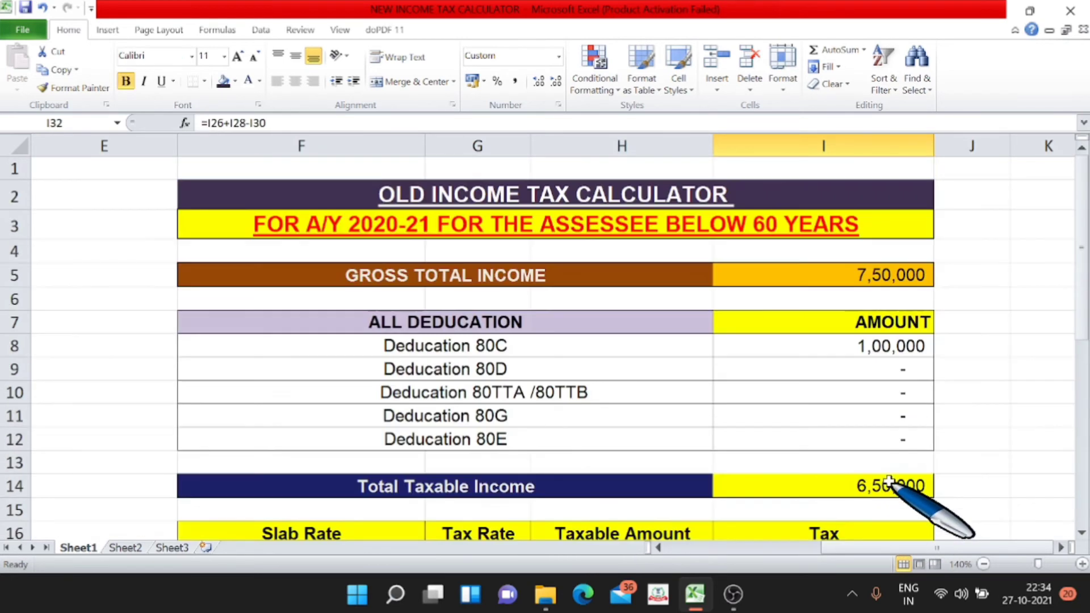
click(890, 280)
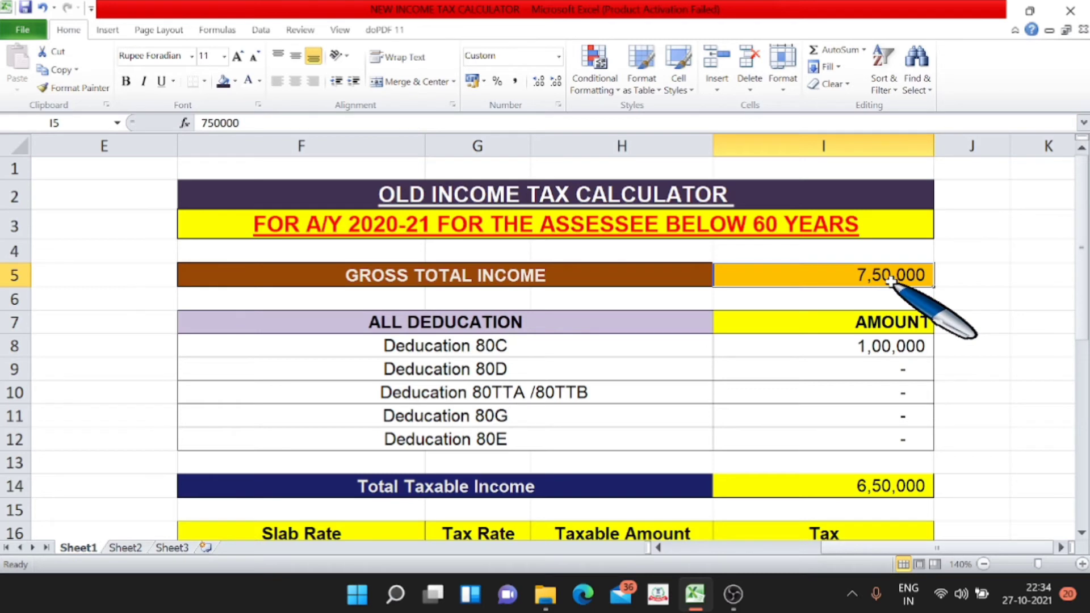
click(901, 369)
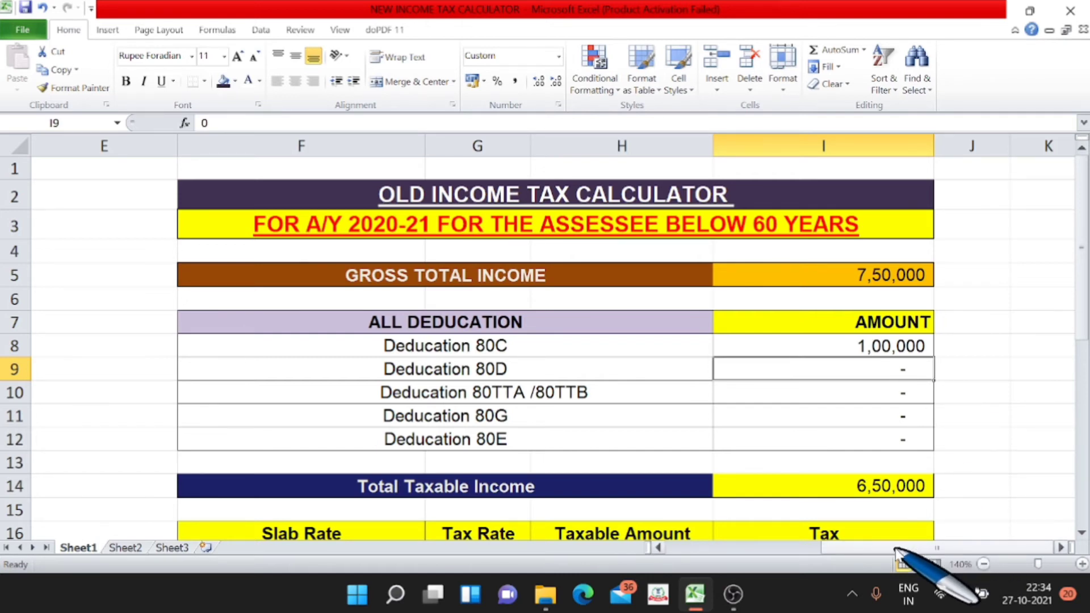
Enter 7,80,000 as the new calculator's gross total income
drag(884, 549, 738, 548)
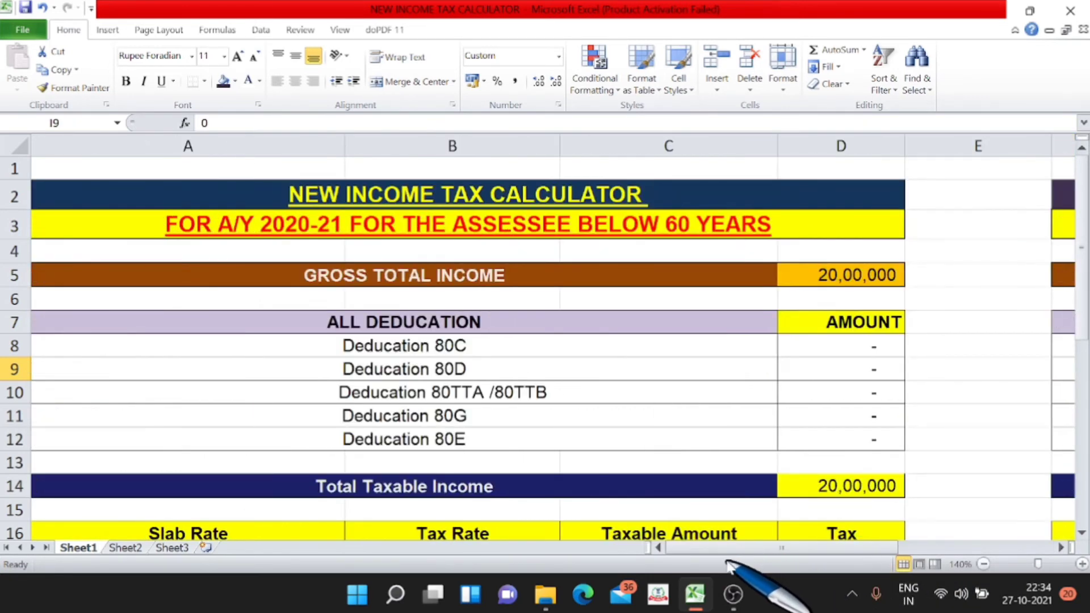
click(857, 278)
text(7)
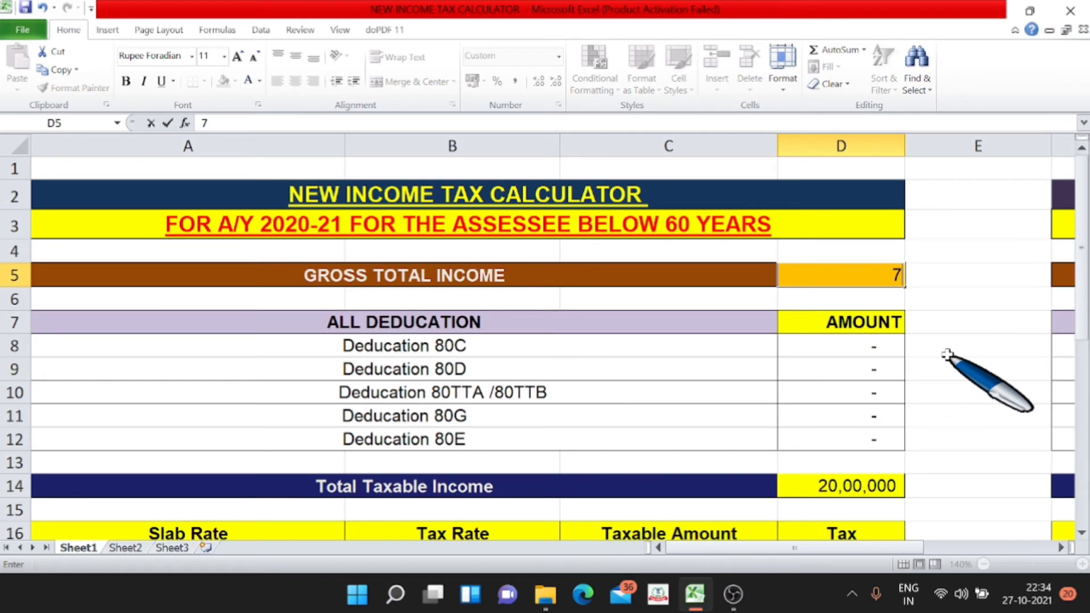
text(,80,000)
key(Return)
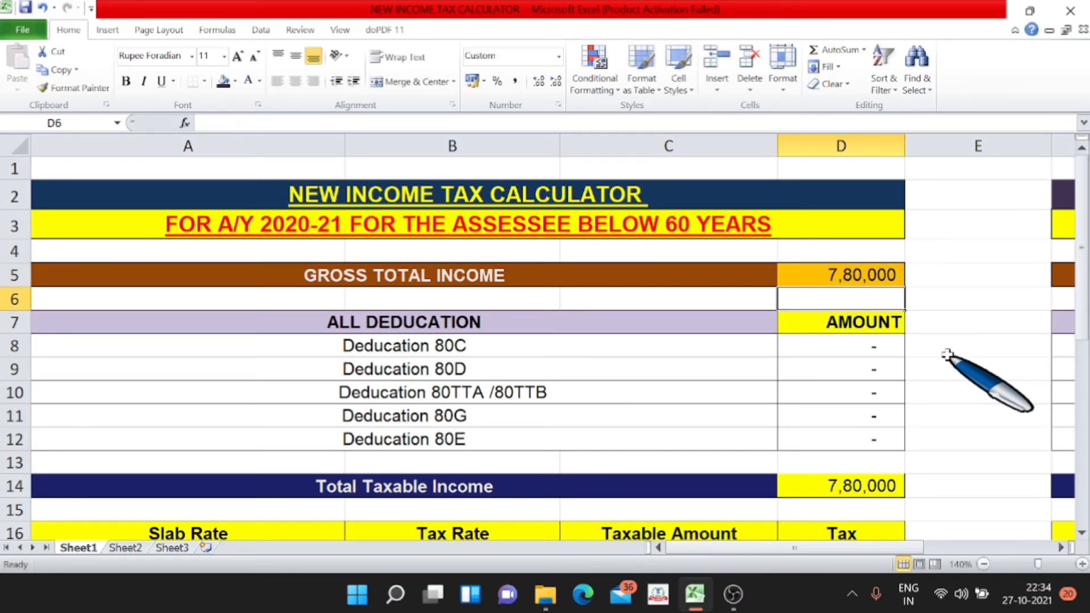
Set the new calculator's TDS to 0 and check the =D26+D28-D30 total payable formula
scroll(910, 352, down, 1)
scroll(910, 352, down, 1)
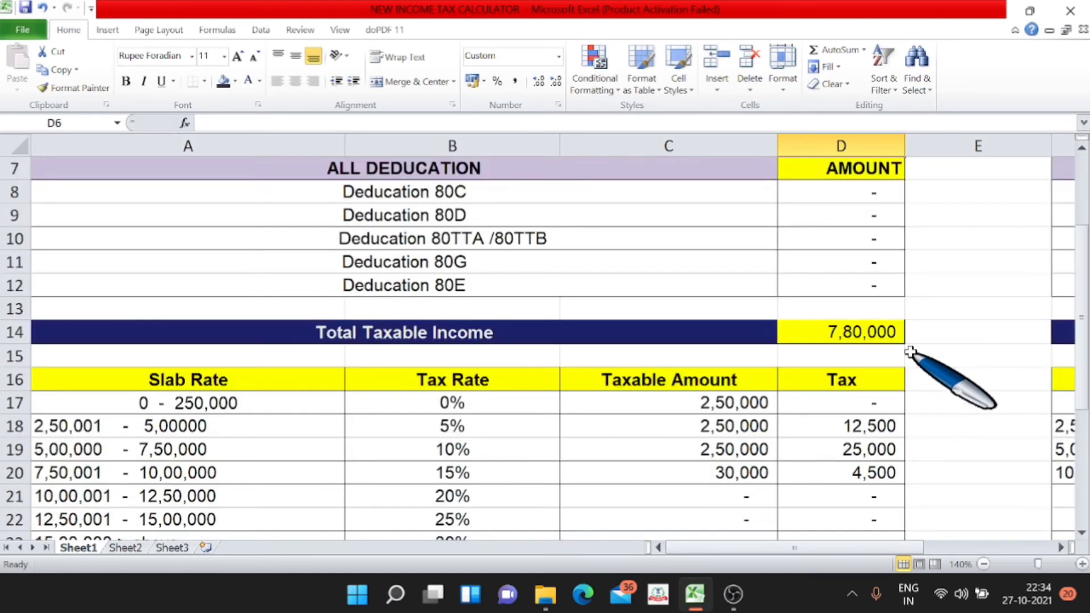
scroll(910, 352, down, 2)
scroll(910, 352, down, 2)
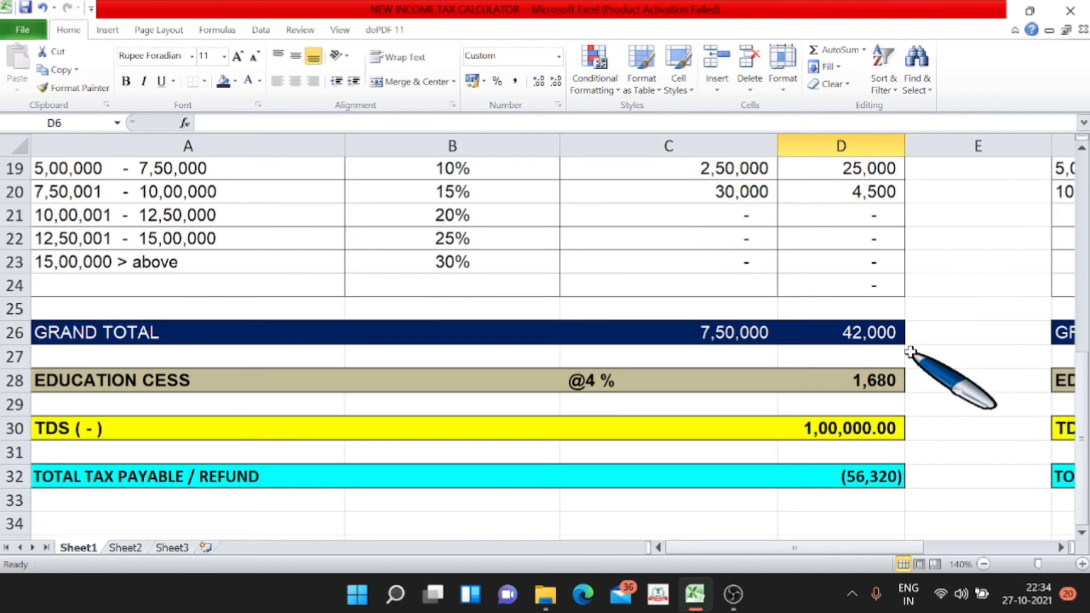
click(863, 432)
text(0)
key(Return)
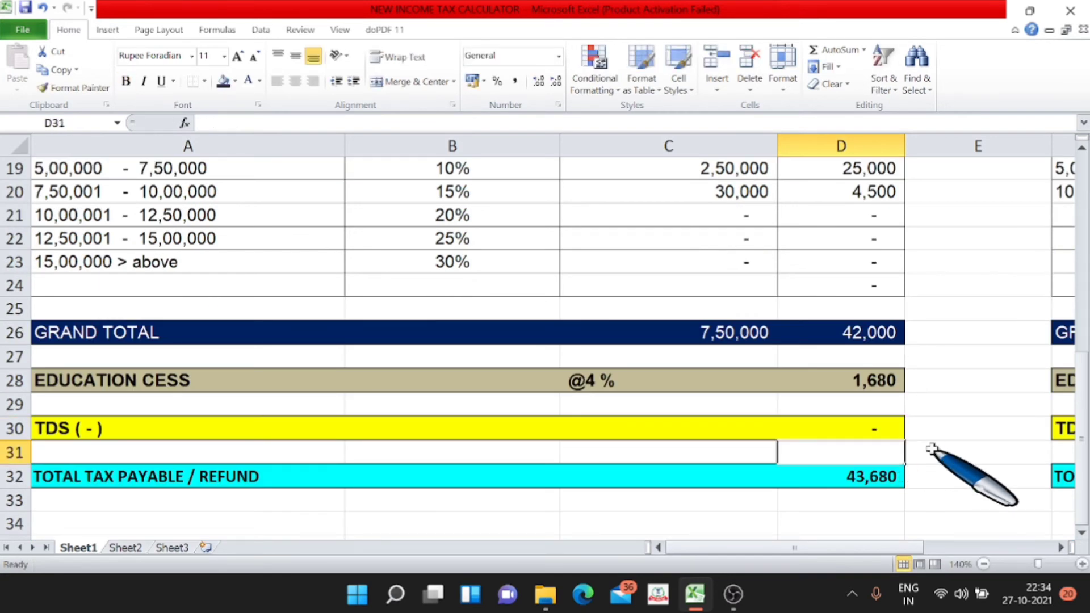
click(897, 484)
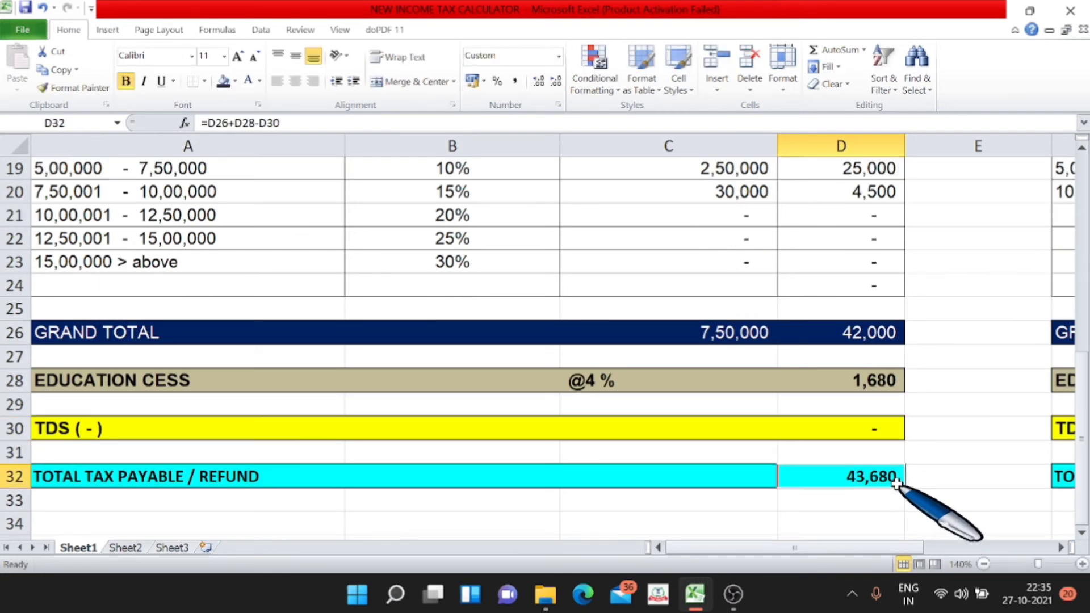
scroll(897, 485, up, 2)
scroll(897, 485, up, 4)
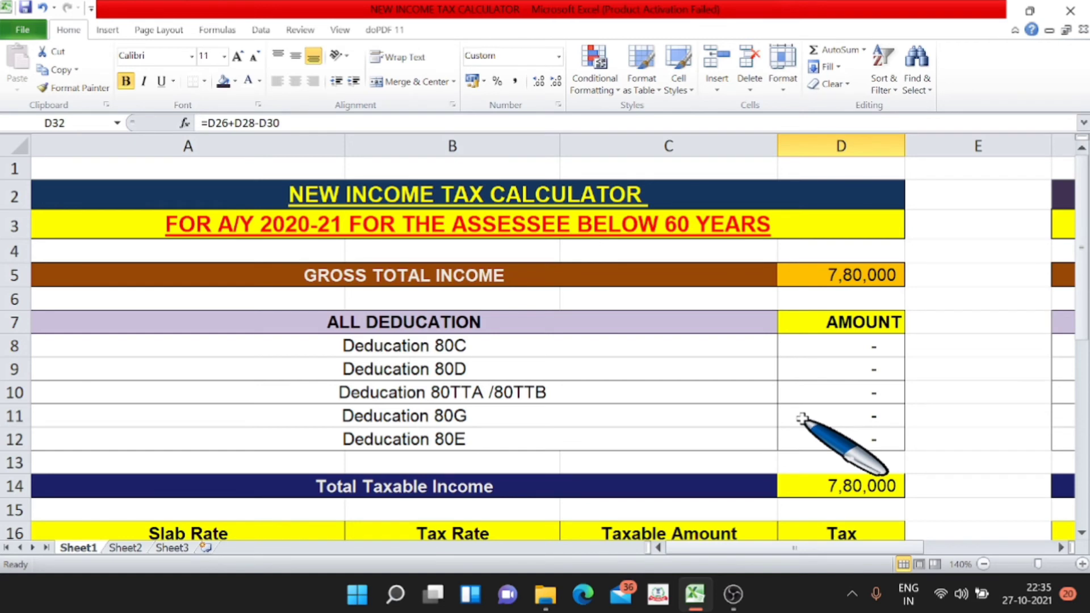
scroll(802, 419, down, 2)
scroll(802, 432, down, 3)
scroll(802, 435, down, 3)
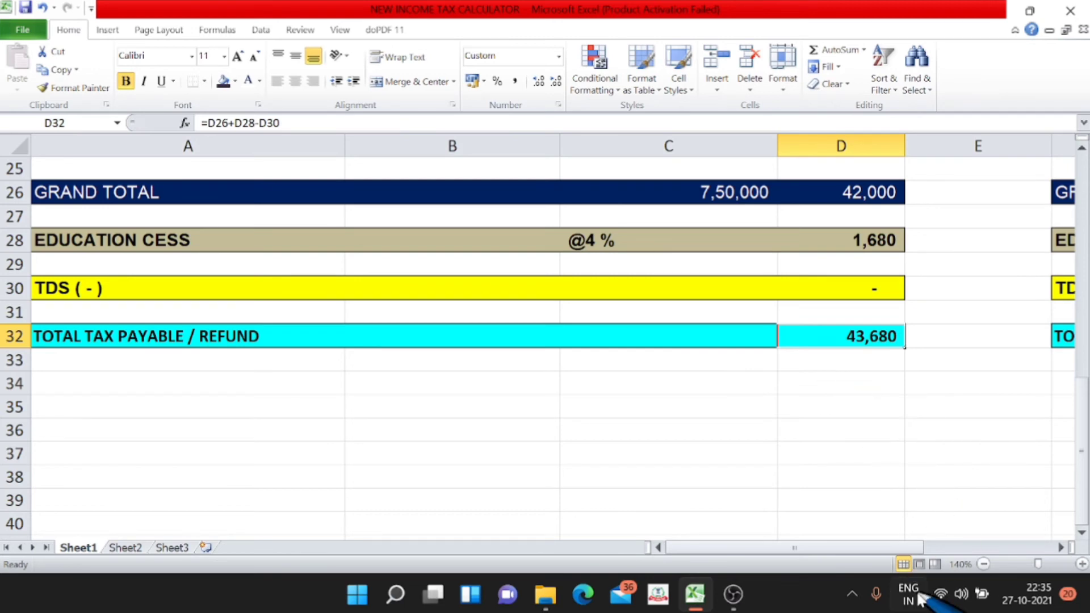
Enter 7,80,000 as the old calculator's gross total income
drag(878, 547, 964, 550)
scroll(538, 381, up, 8)
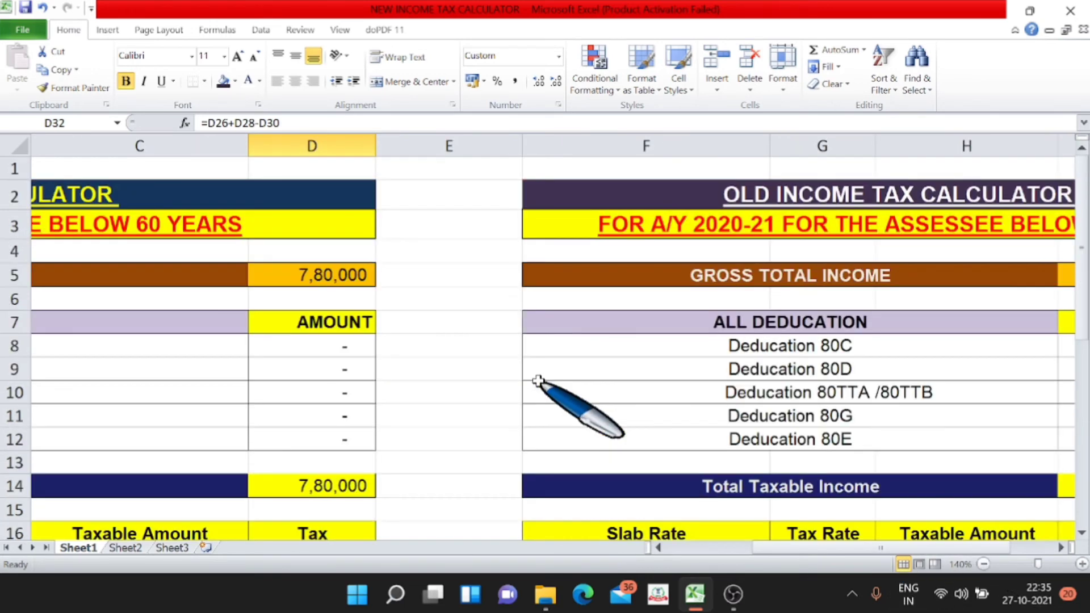
drag(823, 550, 864, 550)
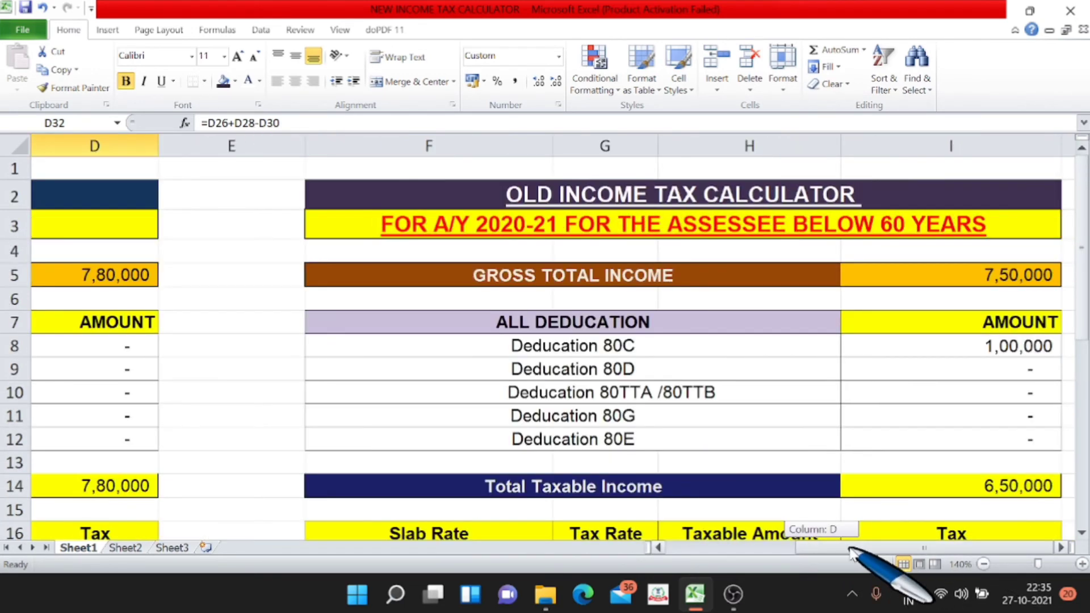
click(1004, 274)
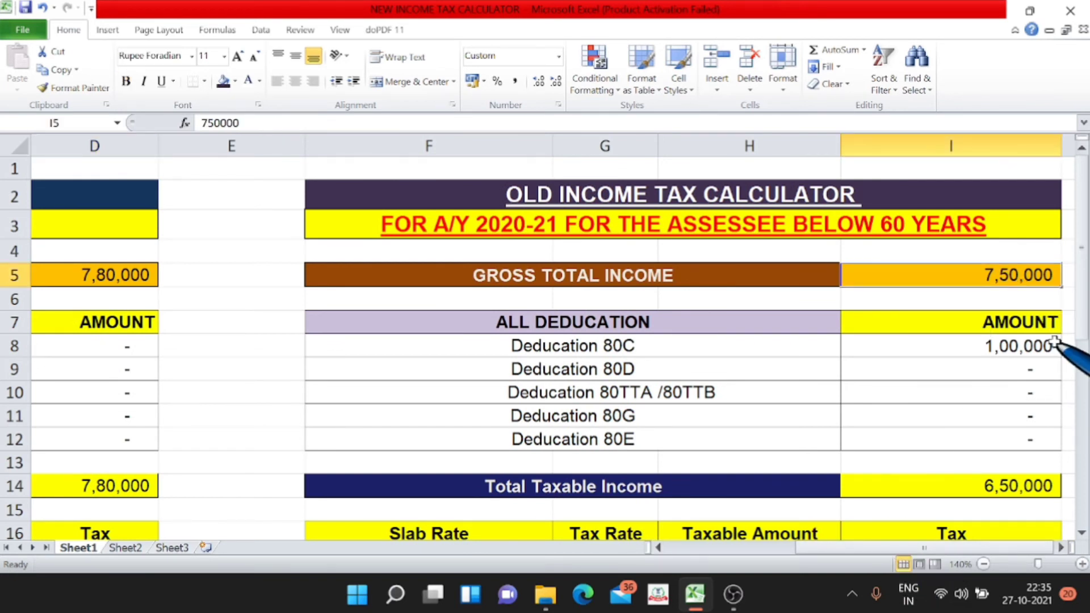
text(7,80,)
text(000)
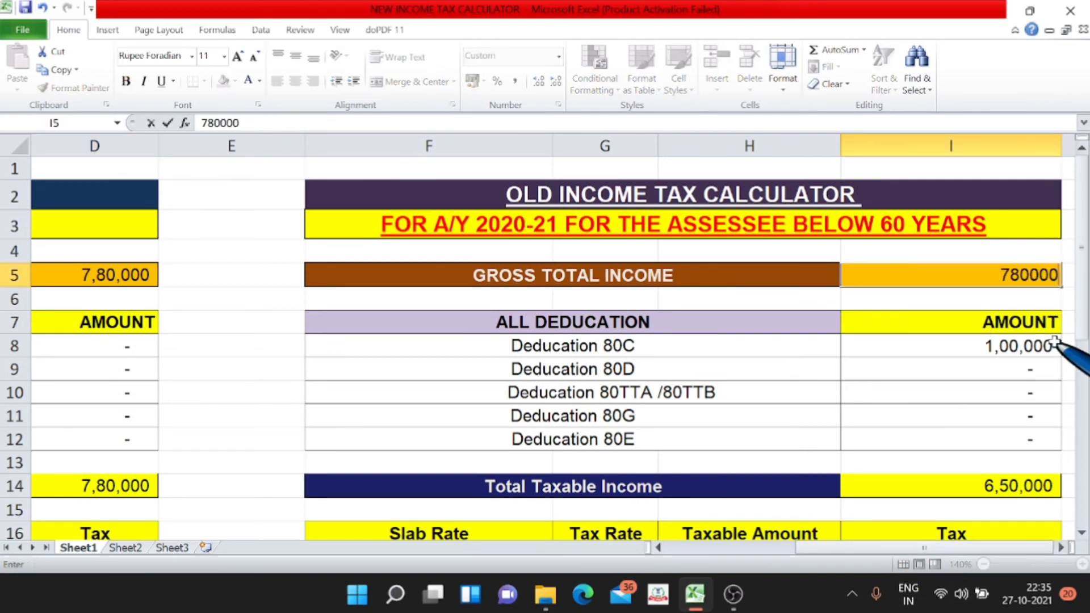
key(Return)
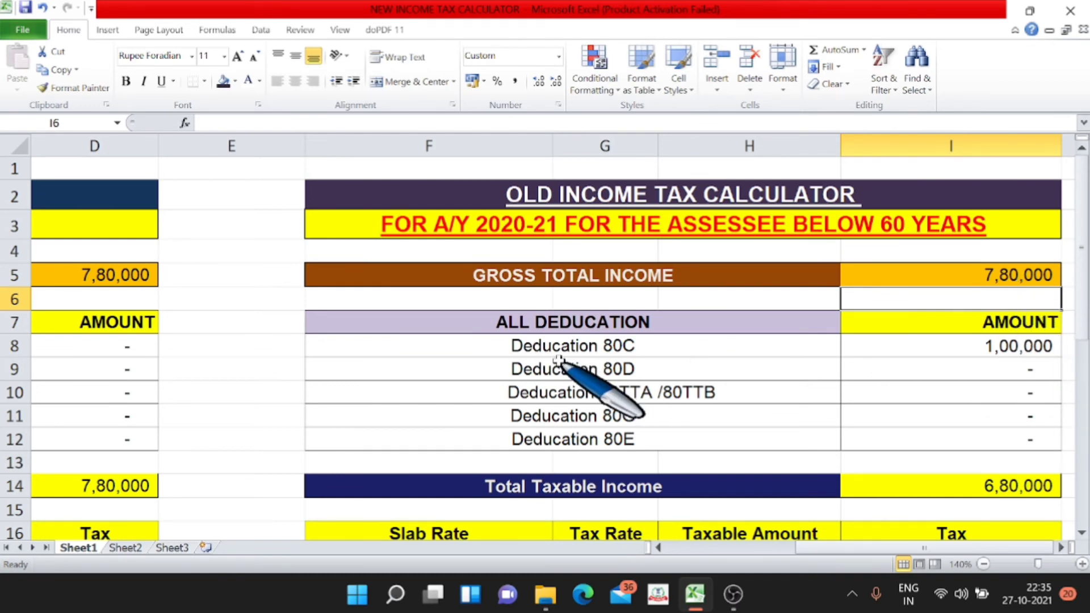
Re-enter the 1,00,000 80C deduction and review the 50,440 total payable
click(658, 350)
click(1041, 347)
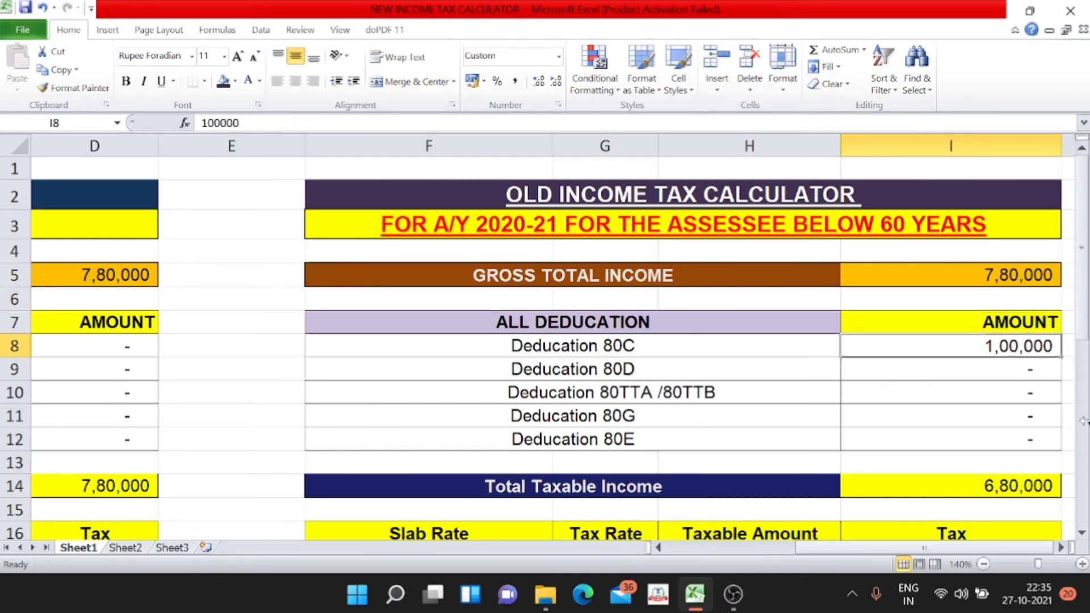
text(1,00,000)
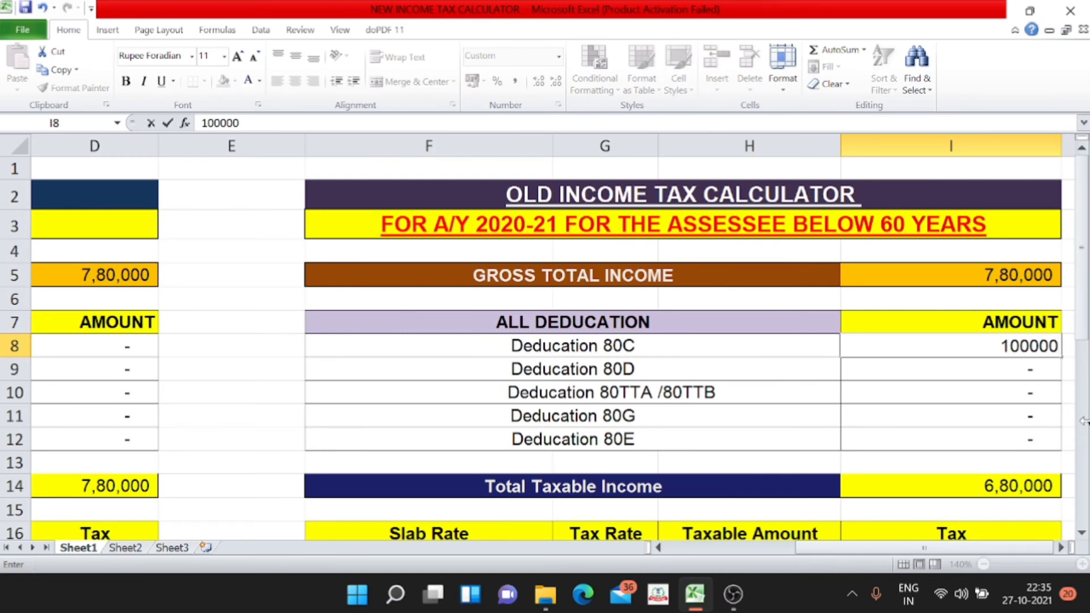
key(Return)
scroll(1054, 418, down, 2)
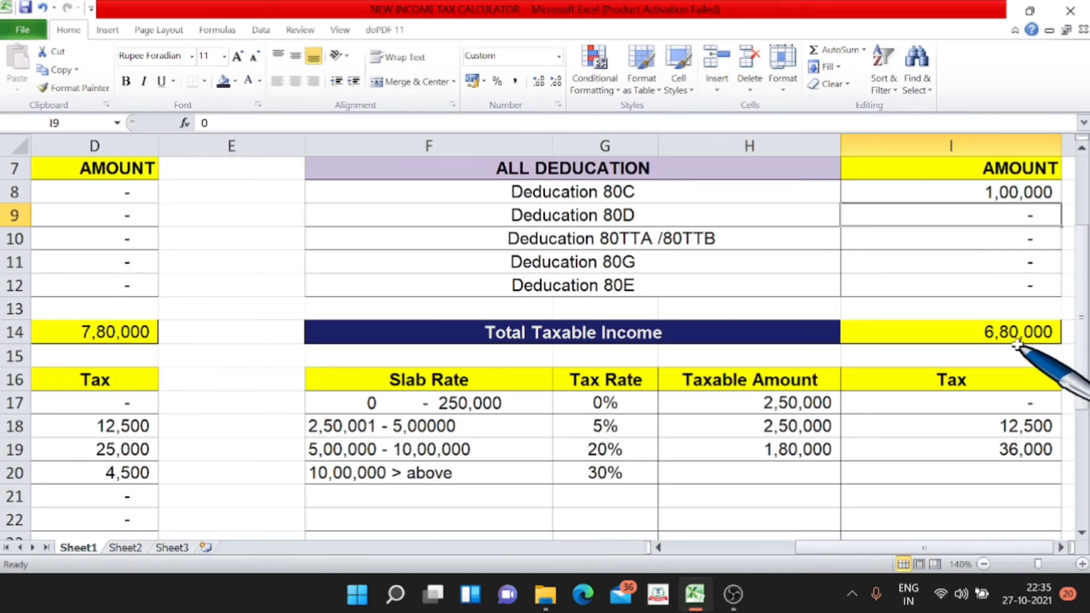
scroll(1017, 344, down, 2)
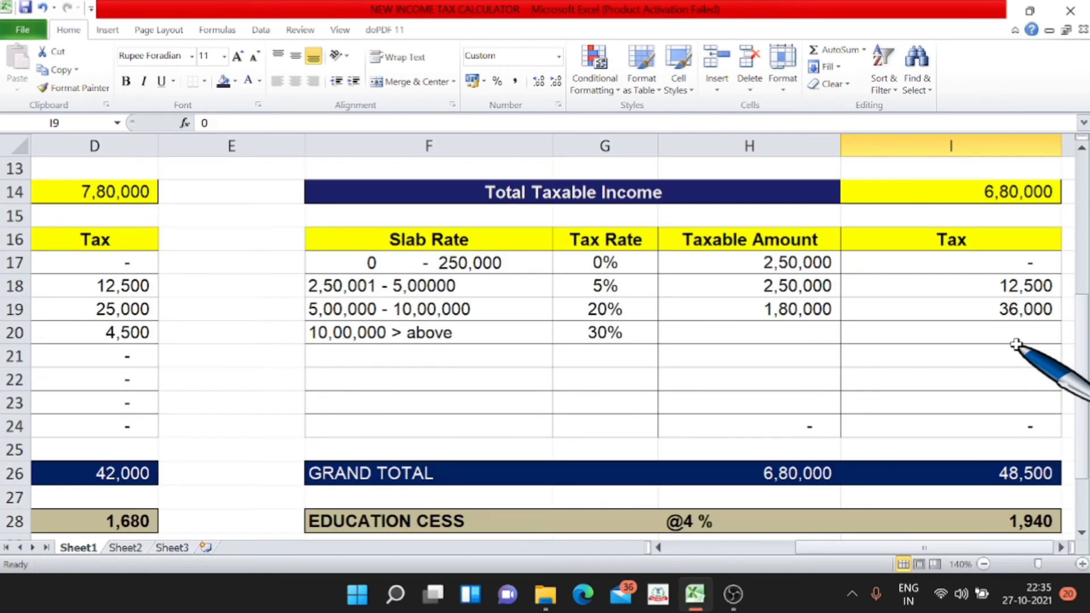
scroll(1016, 344, down, 1)
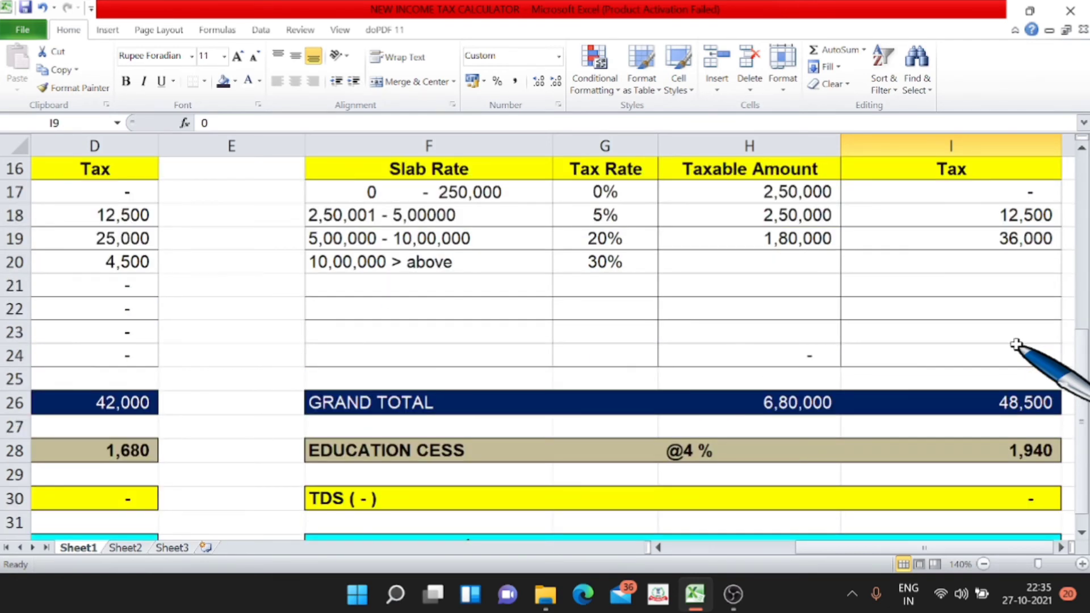
scroll(1016, 344, down, 1)
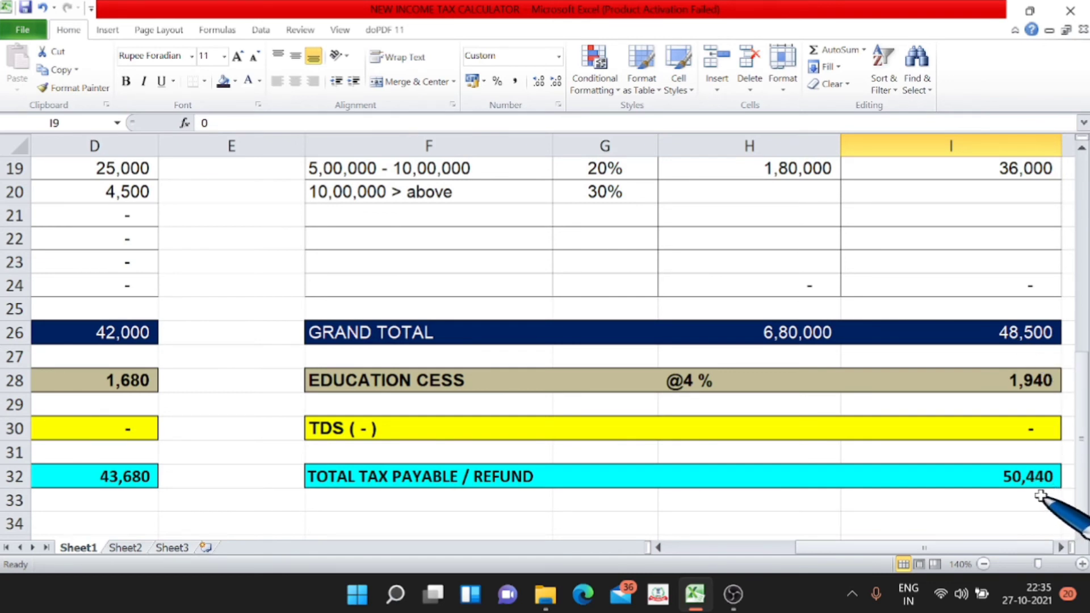
drag(988, 548, 947, 551)
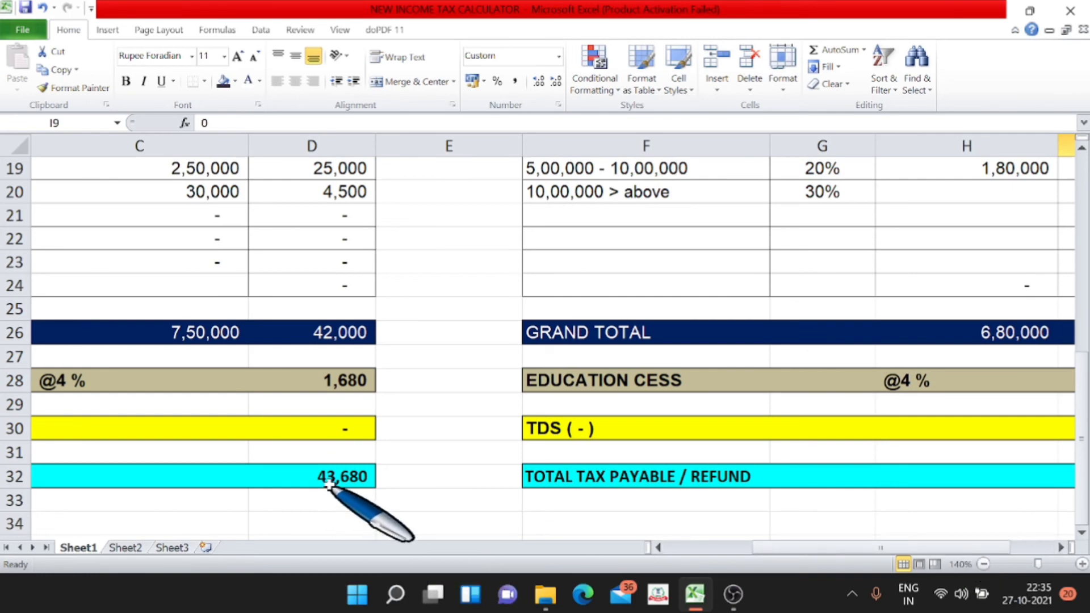
click(347, 480)
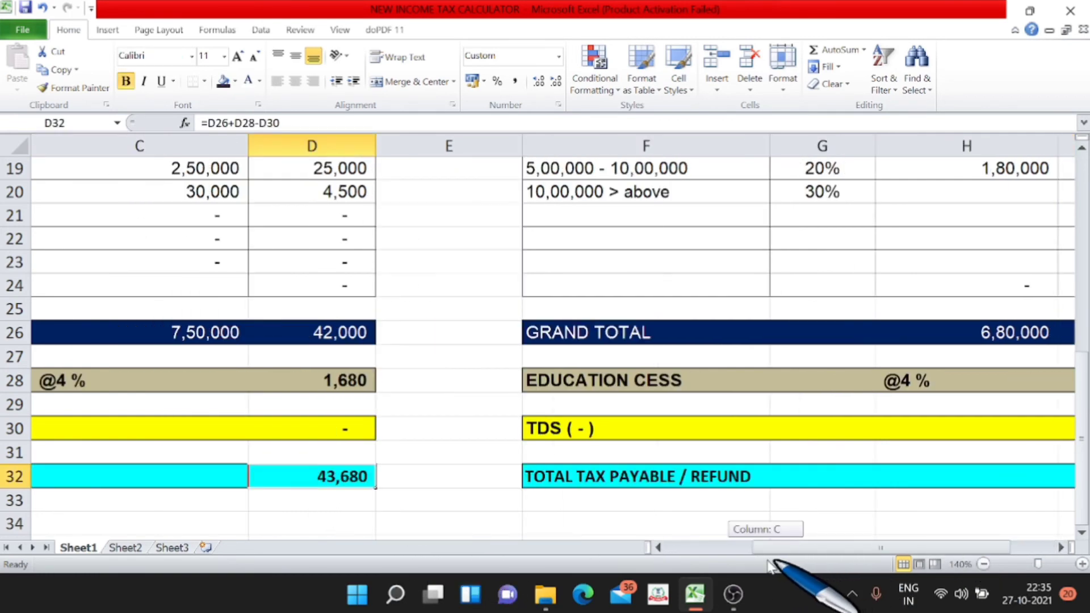
drag(766, 559, 764, 559)
scroll(233, 375, up, 3)
scroll(233, 375, up, 3)
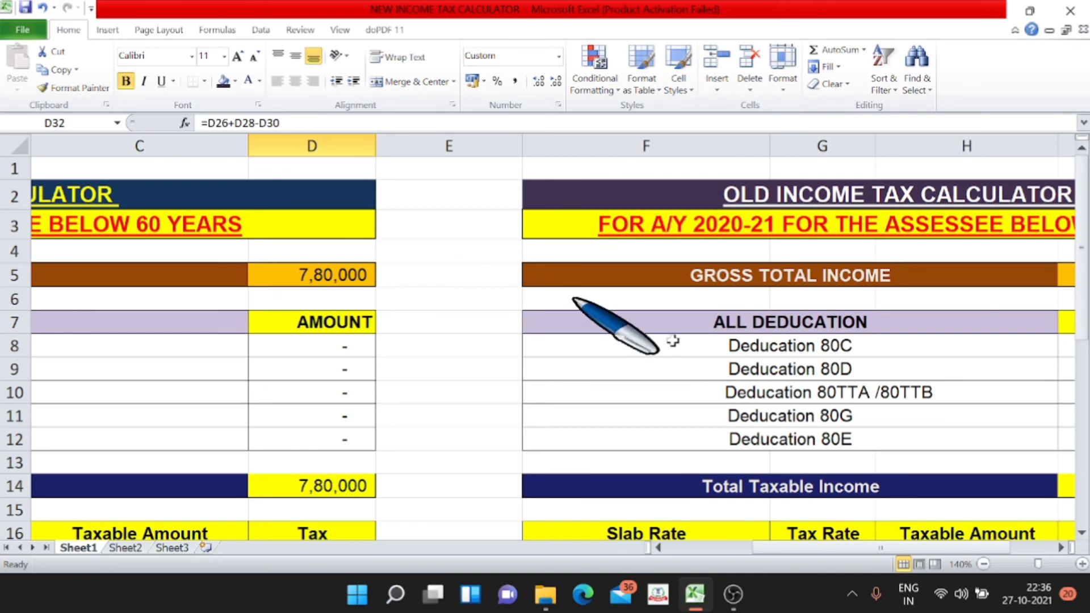
click(985, 565)
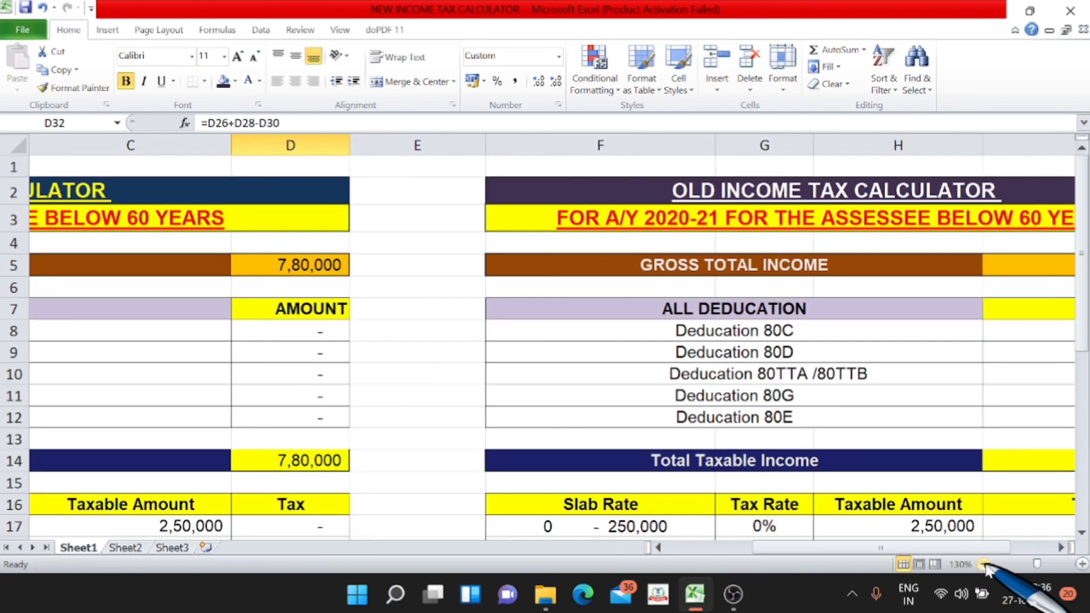
drag(974, 548, 888, 550)
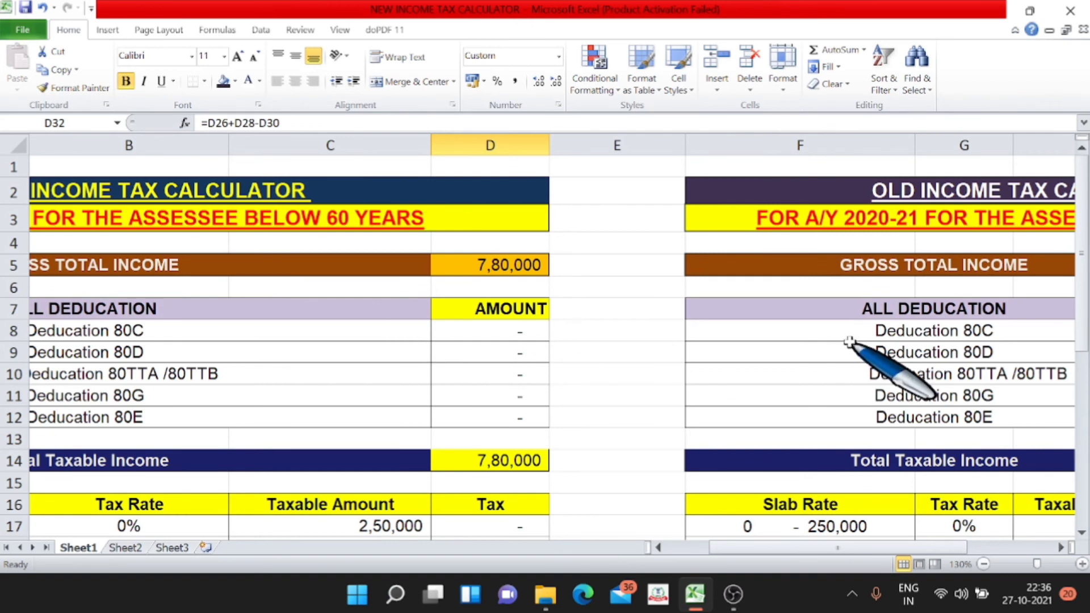
scroll(850, 340, down, 3)
scroll(850, 340, down, 3)
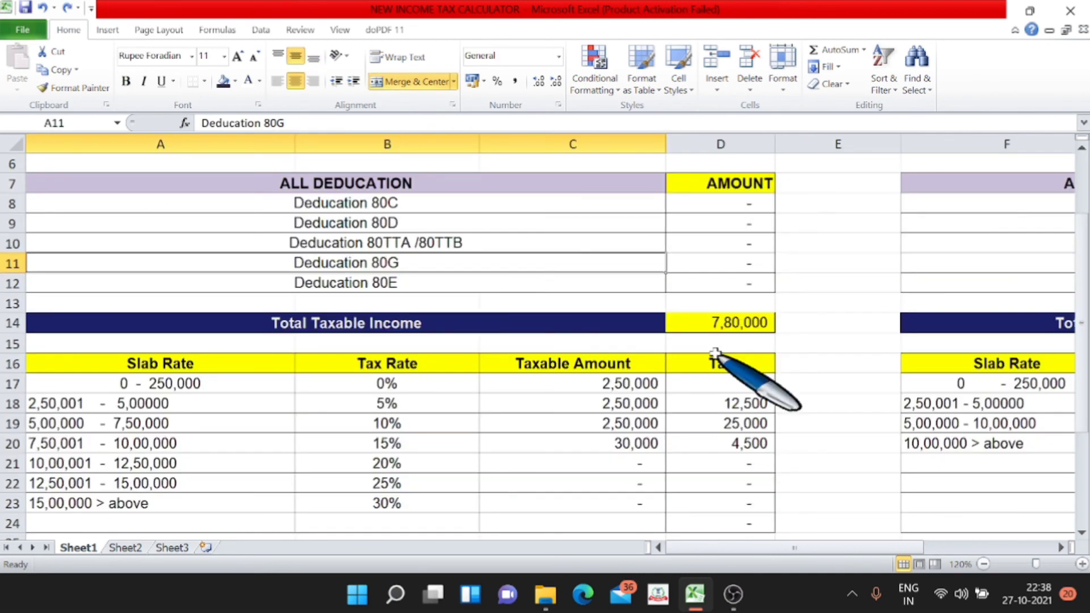
click(794, 547)
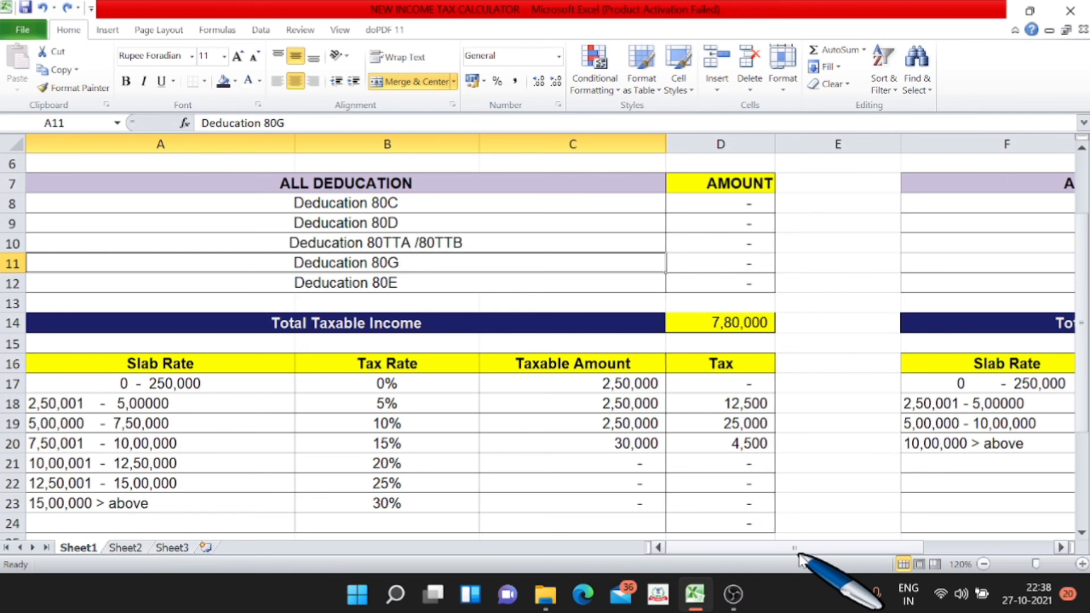
scroll(806, 559, up, 1)
scroll(823, 562, up, 1)
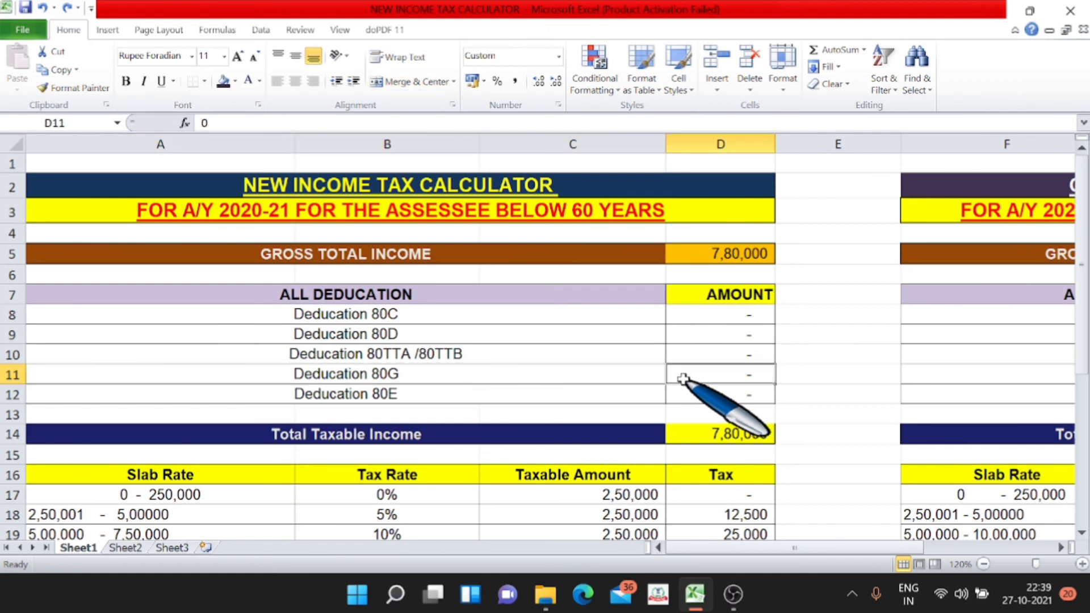
click(625, 352)
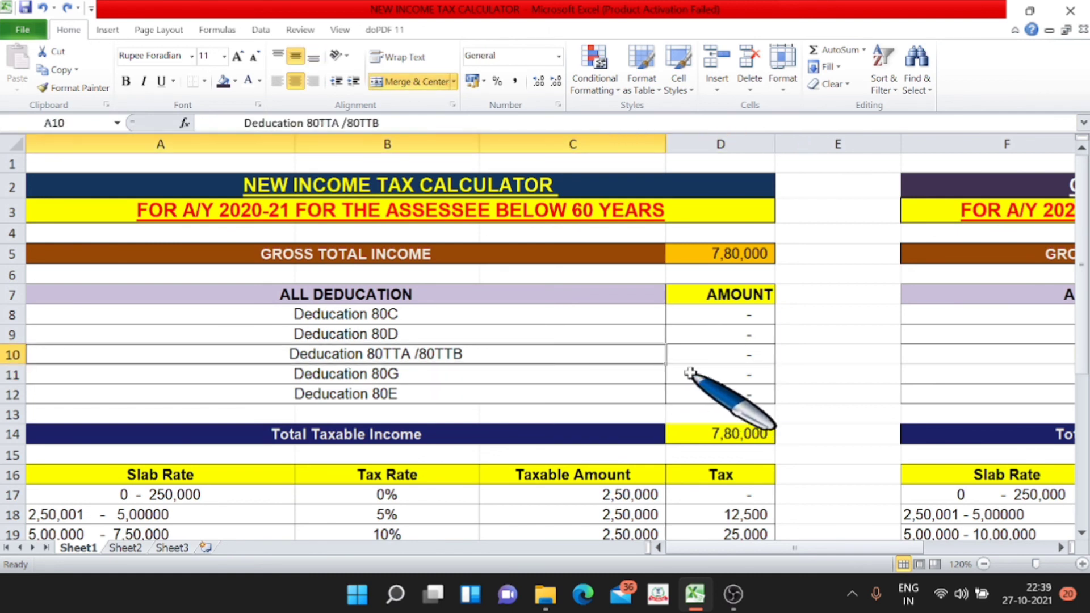